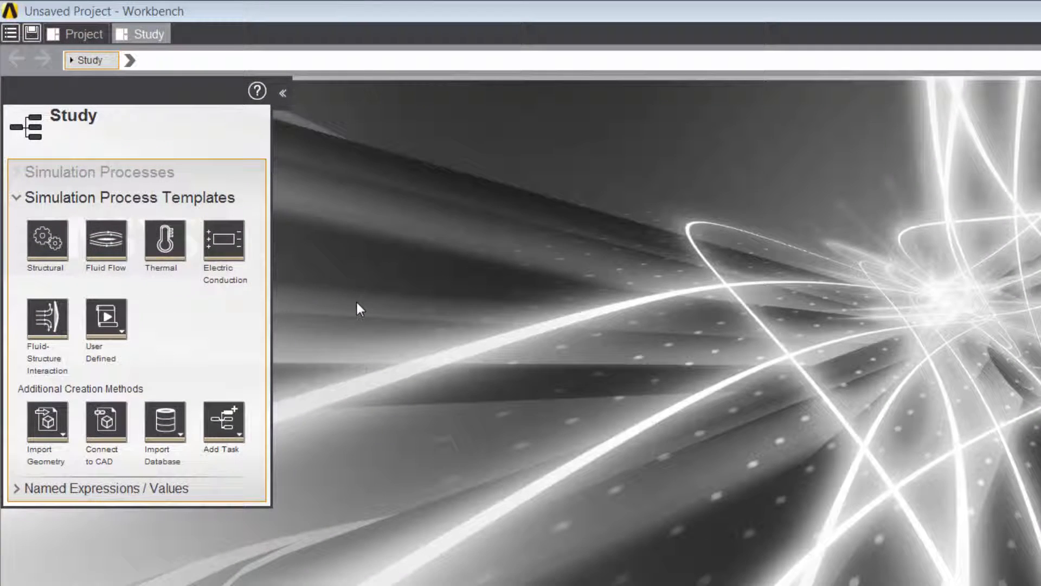
Create a fluid-structure interaction simulation process whose geometry represents the structure and the flow volume.
{"action": "left_click", "coordinate": [56, 331]}
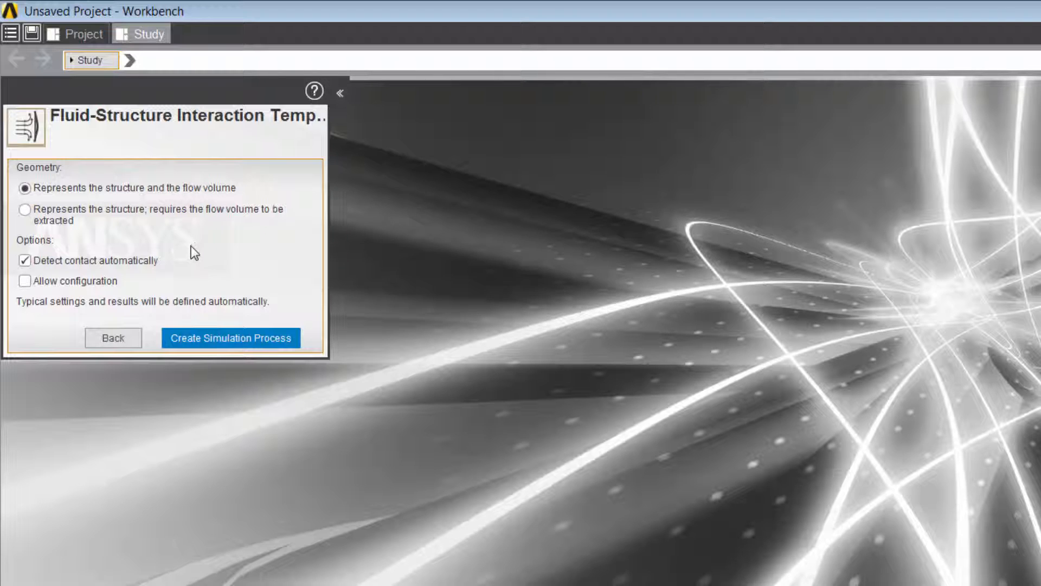
{"action": "left_click", "coordinate": [133, 262]}
{"action": "left_click", "coordinate": [260, 341]}
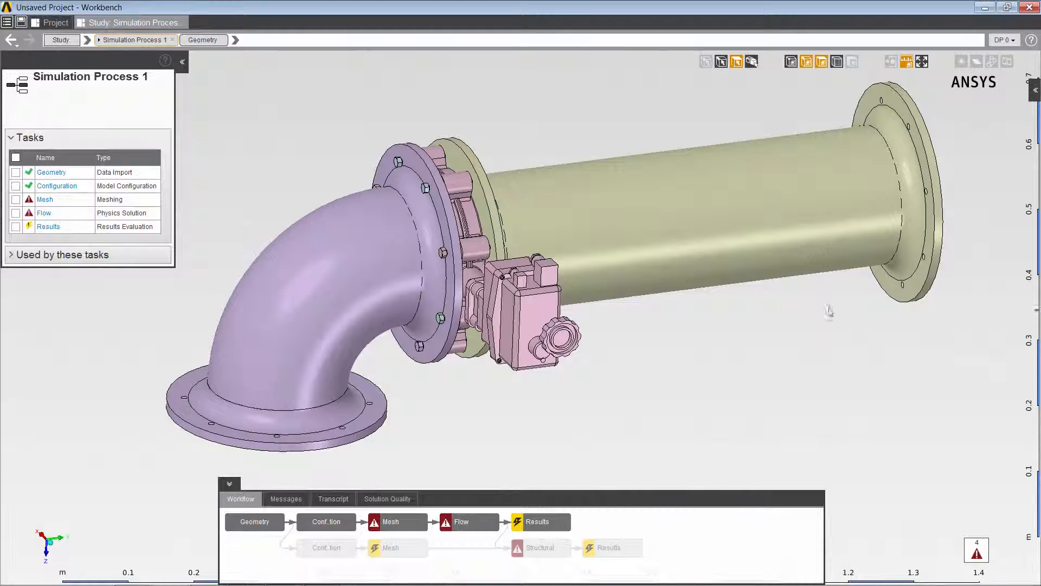
Suppress the 13 structural volumes in the flow branch's configuration, keeping the inner flow volume active, and update the configuration.
{"action": "middle_click_drag", "start_coordinate": [829, 310], "coordinate": [797, 309]}
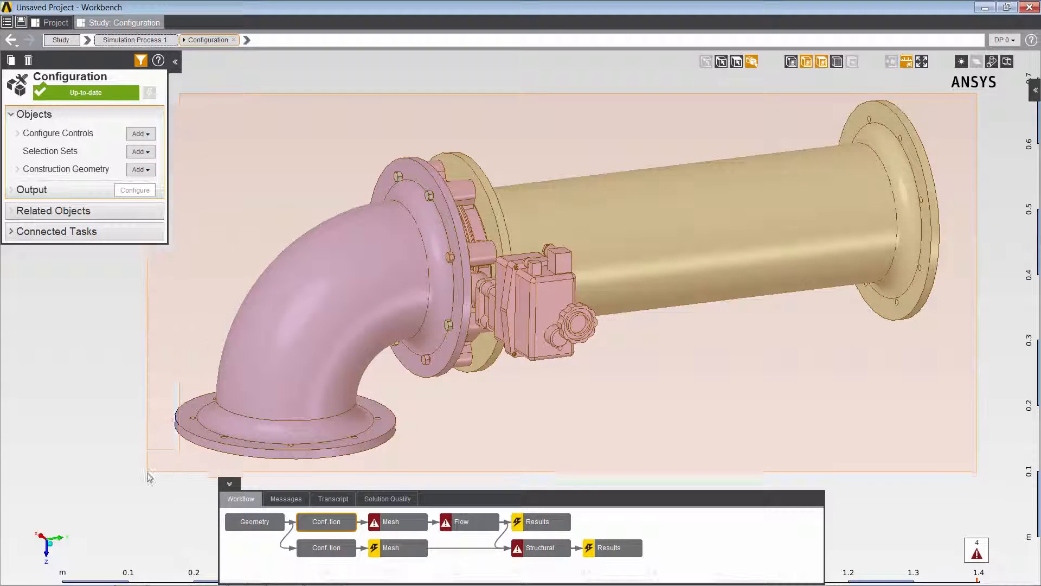
{"action": "left_click_drag", "start_coordinate": [146, 472], "coordinate": [147, 471]}
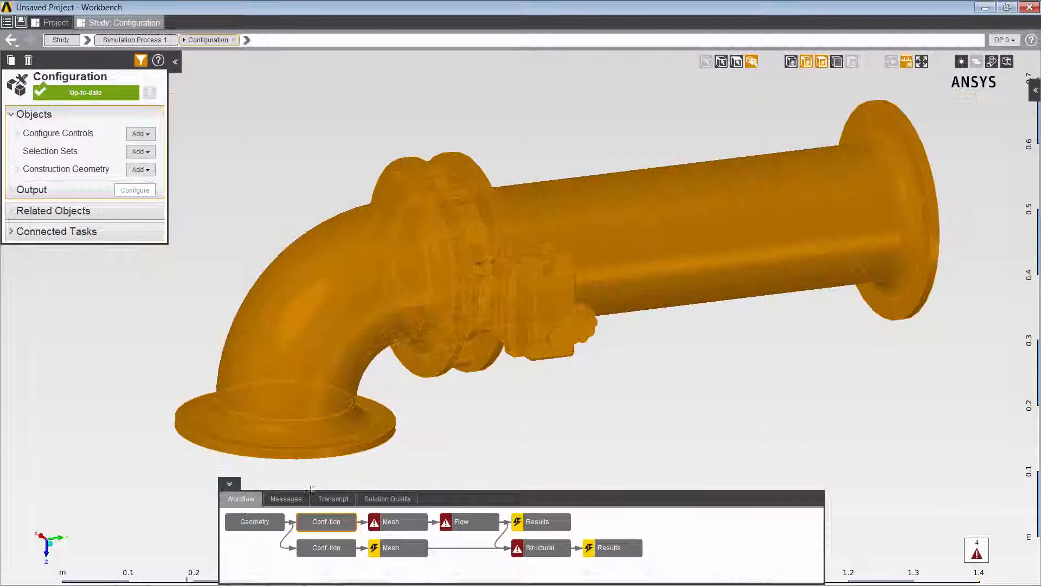
{"action": "middle_click_drag", "start_coordinate": [490, 443], "coordinate": [508, 336]}
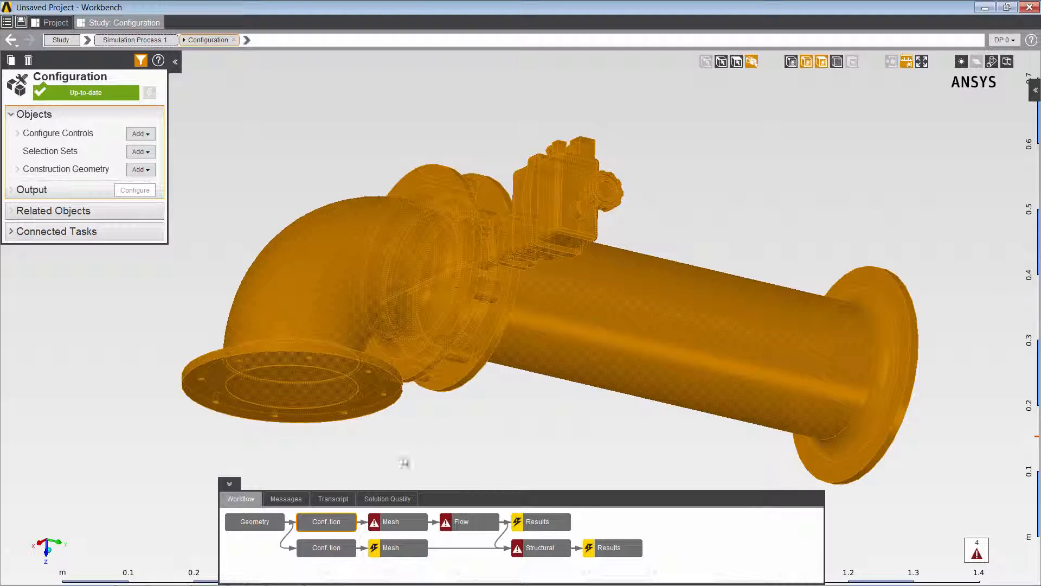
{"action": "right_click", "coordinate": [300, 392]}
{"action": "mouse_move", "coordinate": [372, 401]}
{"action": "mouse_move", "coordinate": [437, 405]}
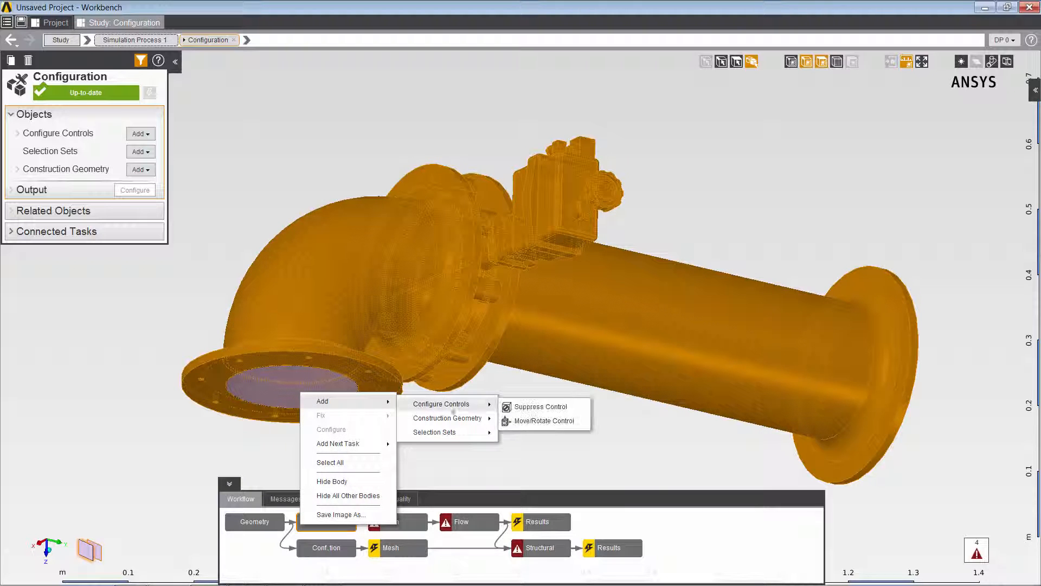
{"action": "left_click", "coordinate": [539, 407]}
{"action": "right_click", "coordinate": [520, 400]}
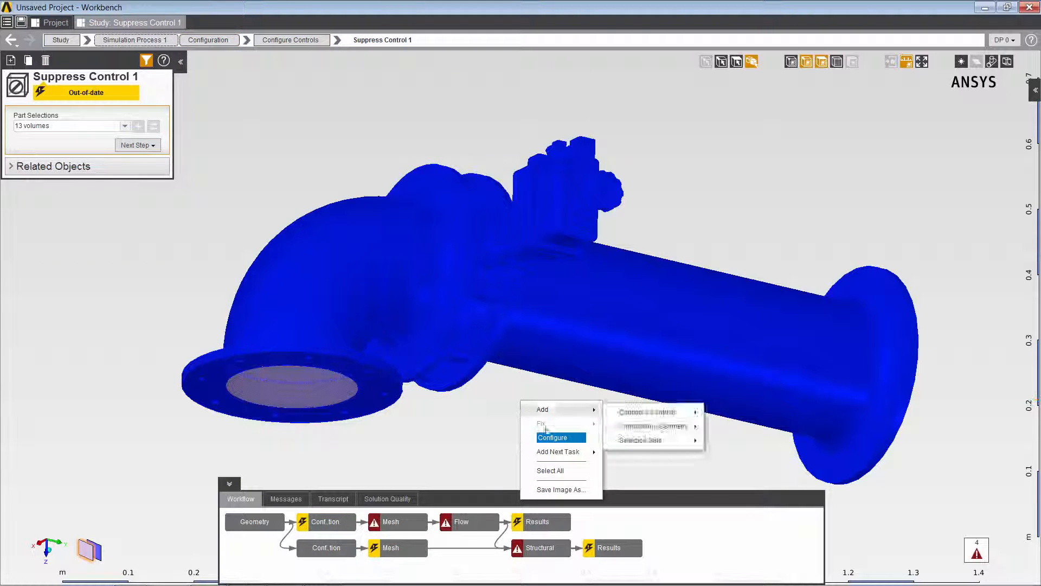
{"action": "left_click", "coordinate": [550, 439]}
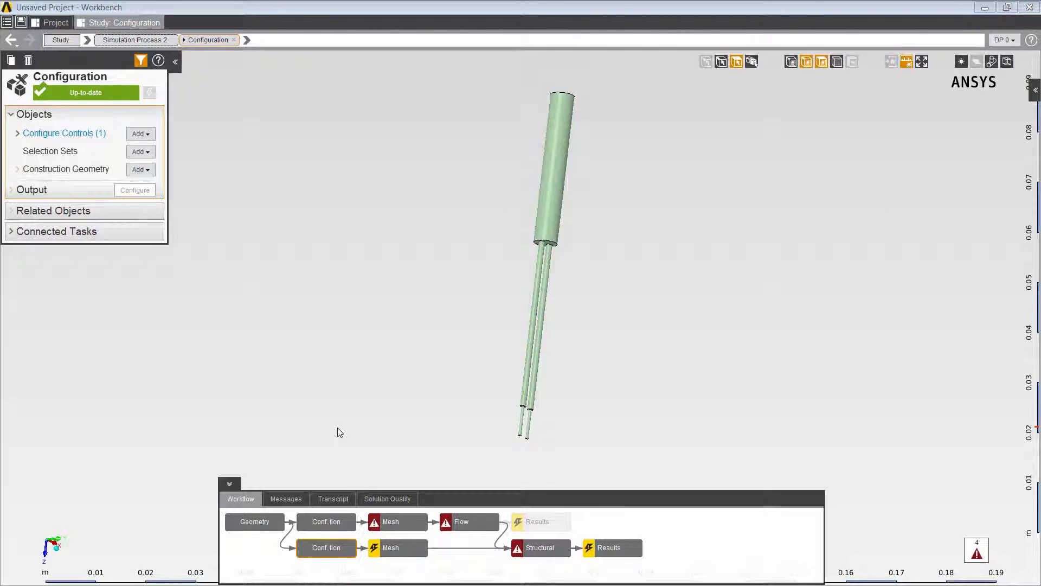
Fix the flow mesh's inflation control by assigning all flow volume faces except the two circular pipe end faces.
{"action": "left_click", "coordinate": [400, 525]}
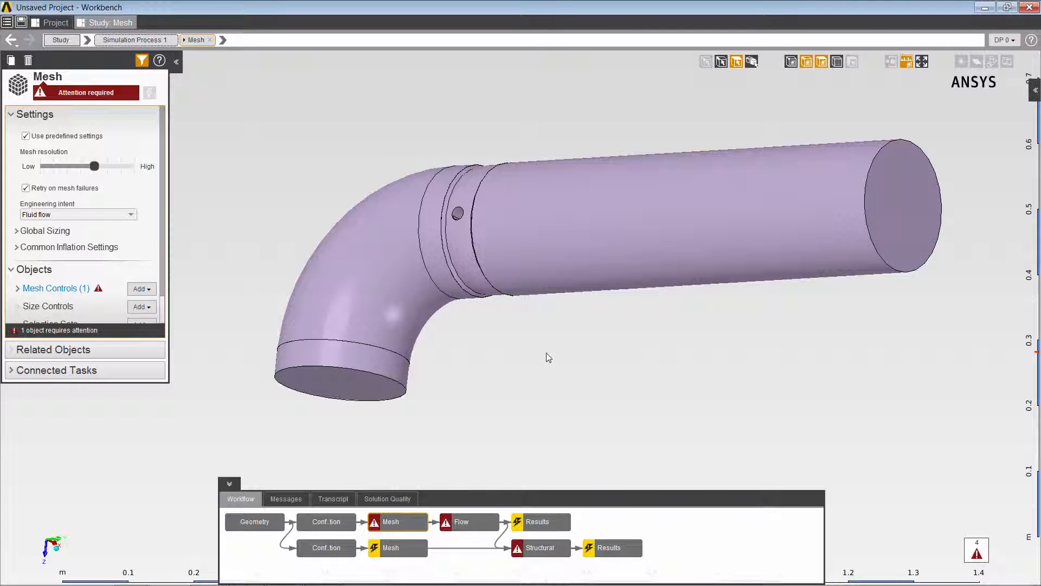
{"action": "right_click", "coordinate": [555, 337]}
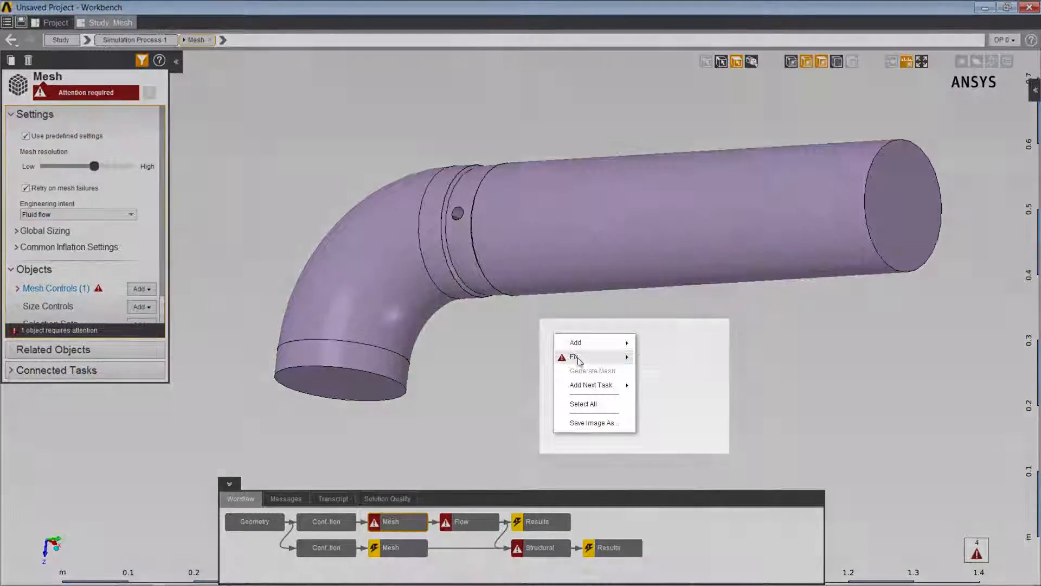
{"action": "mouse_move", "coordinate": [575, 357]}
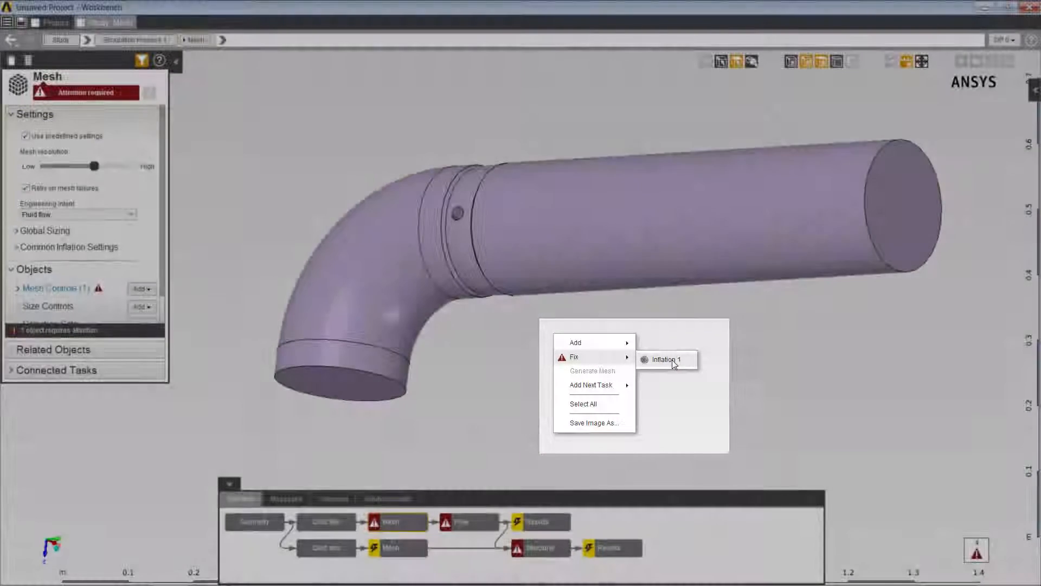
{"action": "left_click", "coordinate": [672, 360]}
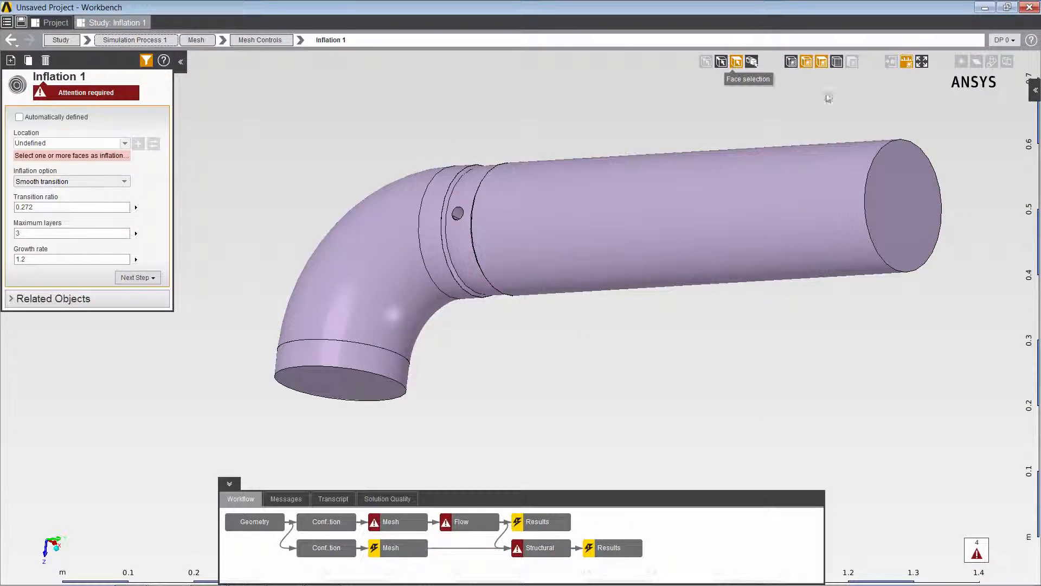
{"action": "left_click_drag", "start_coordinate": [970, 113], "coordinate": [235, 429]}
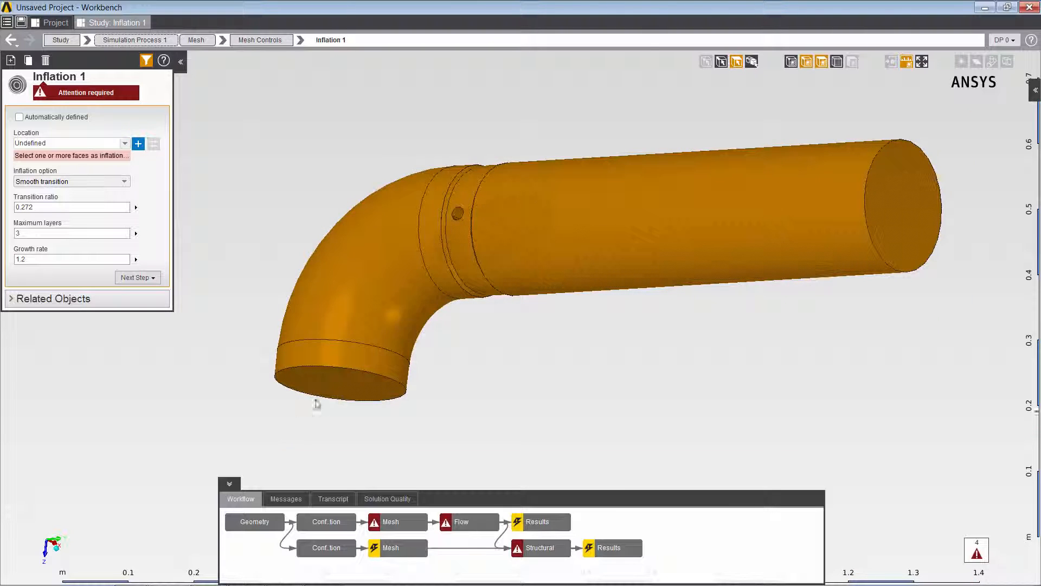
{"action": "left_click", "coordinate": [340, 386]}
{"action": "left_click", "coordinate": [919, 213], "text": "ctrl"}
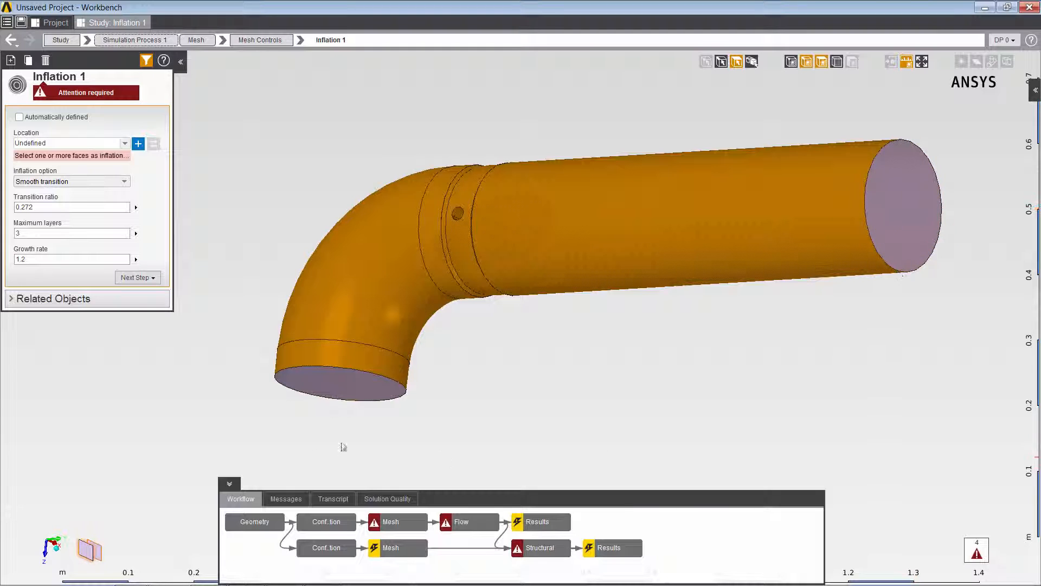
{"action": "left_click", "coordinate": [138, 143]}
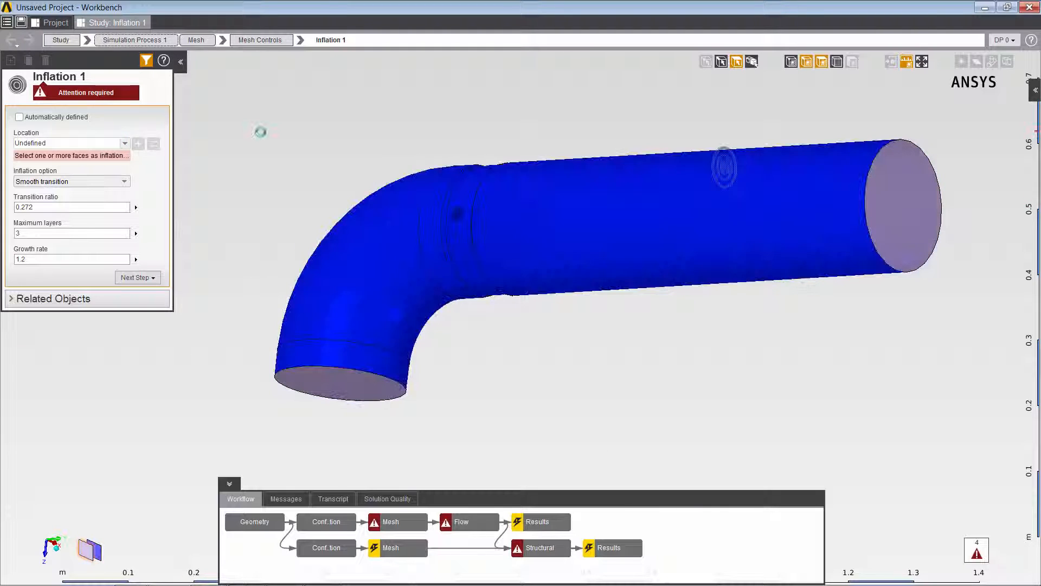
Generate the fluid flow mesh and inspect the inflation layers on the straight pipe's end face.
{"action": "left_click", "coordinate": [196, 41]}
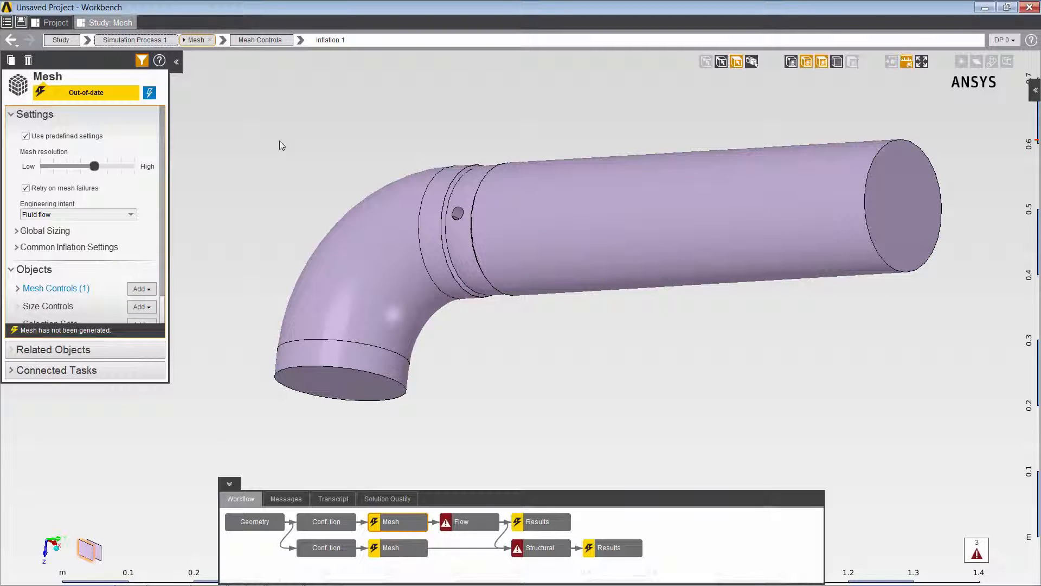
{"action": "left_click", "coordinate": [150, 93]}
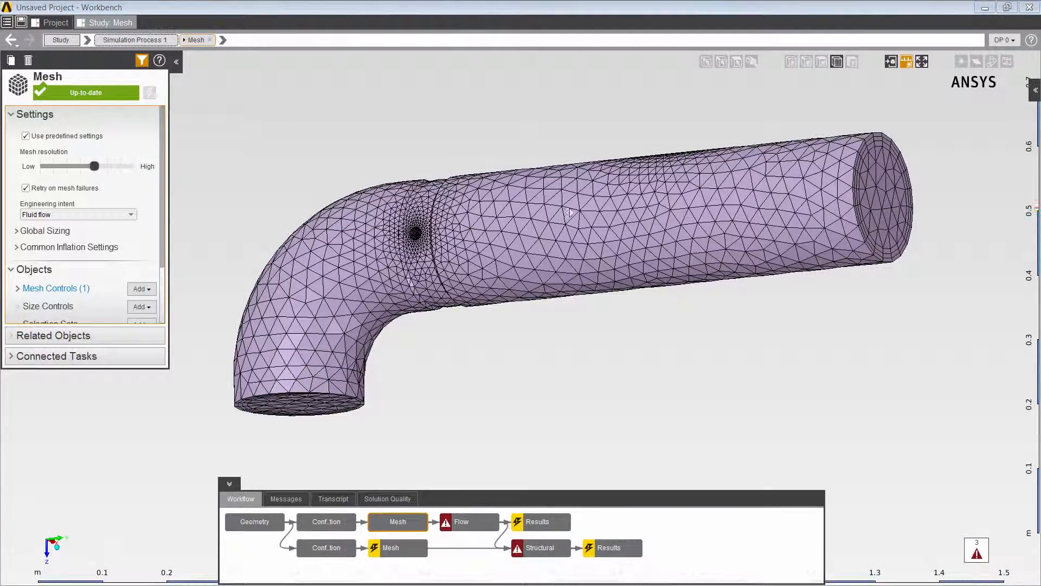
{"action": "middle_click_drag", "start_coordinate": [591, 201], "coordinate": [465, 230]}
{"action": "right_click_drag", "start_coordinate": [653, 144], "coordinate": [849, 321]}
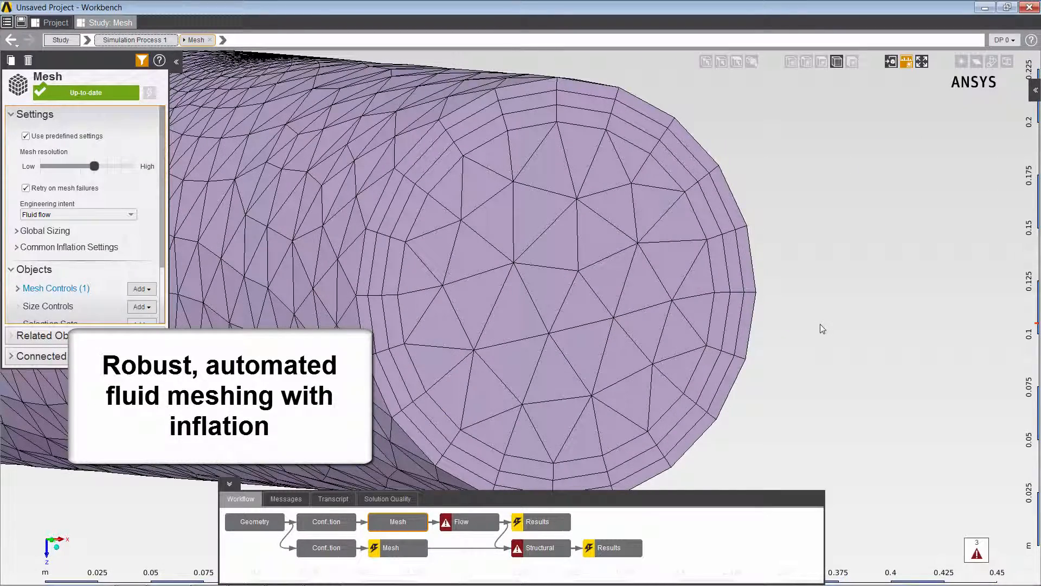
{"action": "left_click", "coordinate": [924, 62]}
{"action": "middle_click_drag", "start_coordinate": [669, 348], "coordinate": [775, 303]}
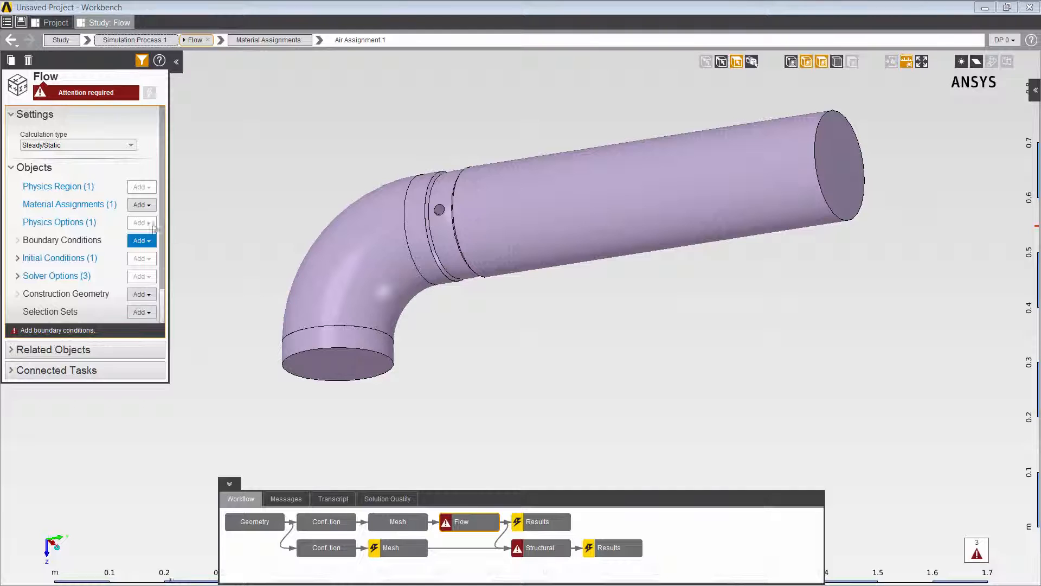
Assign Water from the material samples to the fluid flow physics region.
{"action": "left_click", "coordinate": [81, 205]}
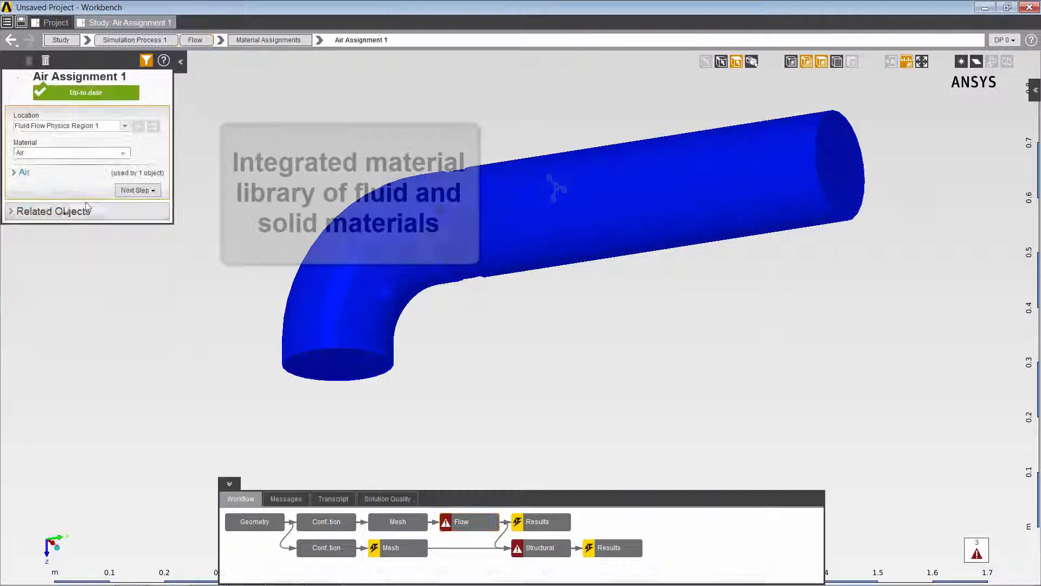
{"action": "left_click", "coordinate": [123, 154]}
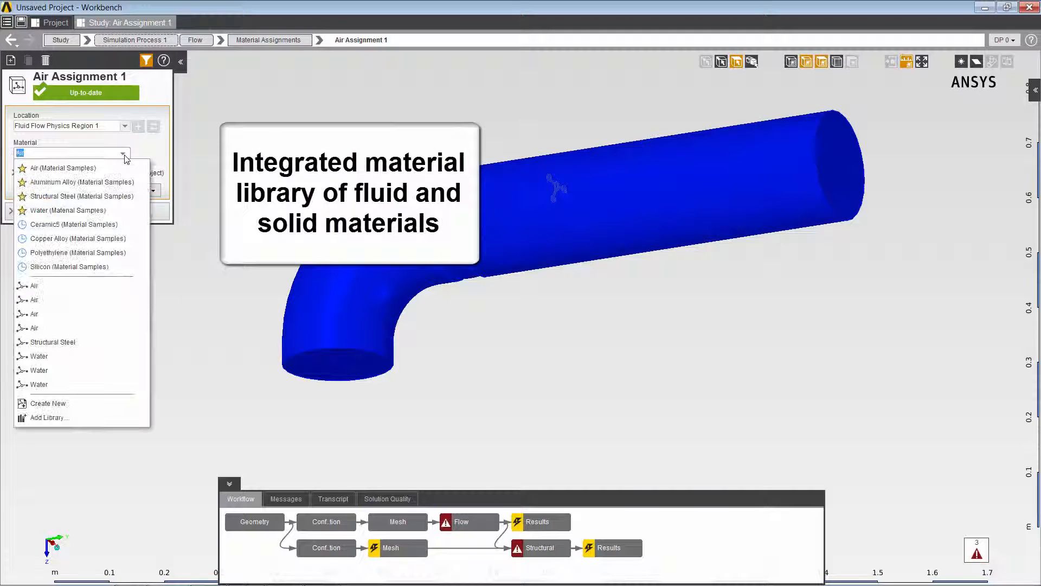
{"action": "left_click", "coordinate": [81, 212]}
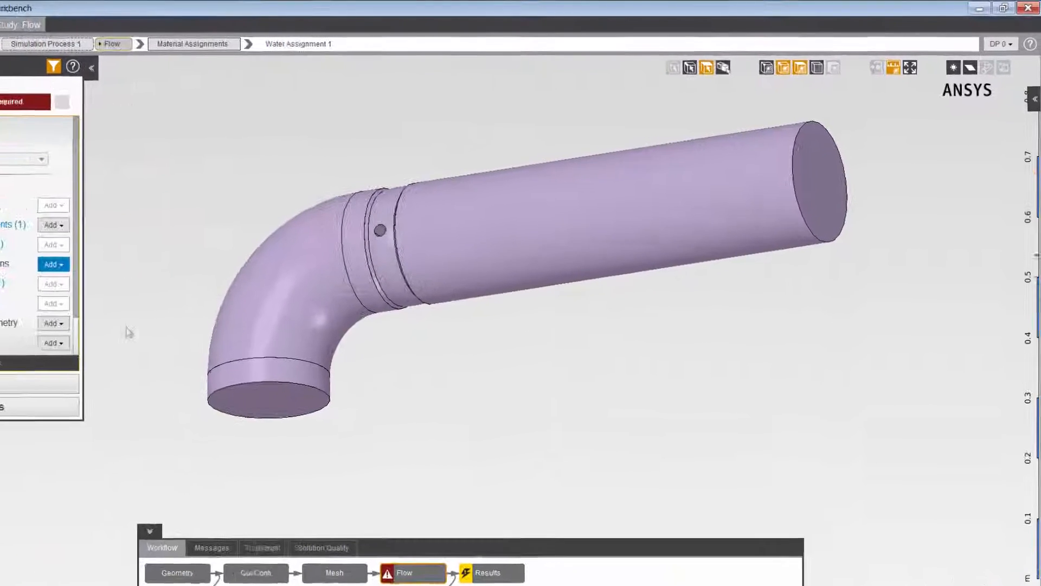
Add a pressure inlet on the elbow's open end face with a gauge total pressure of 5000 Pa.
{"action": "left_click", "coordinate": [183, 445]}
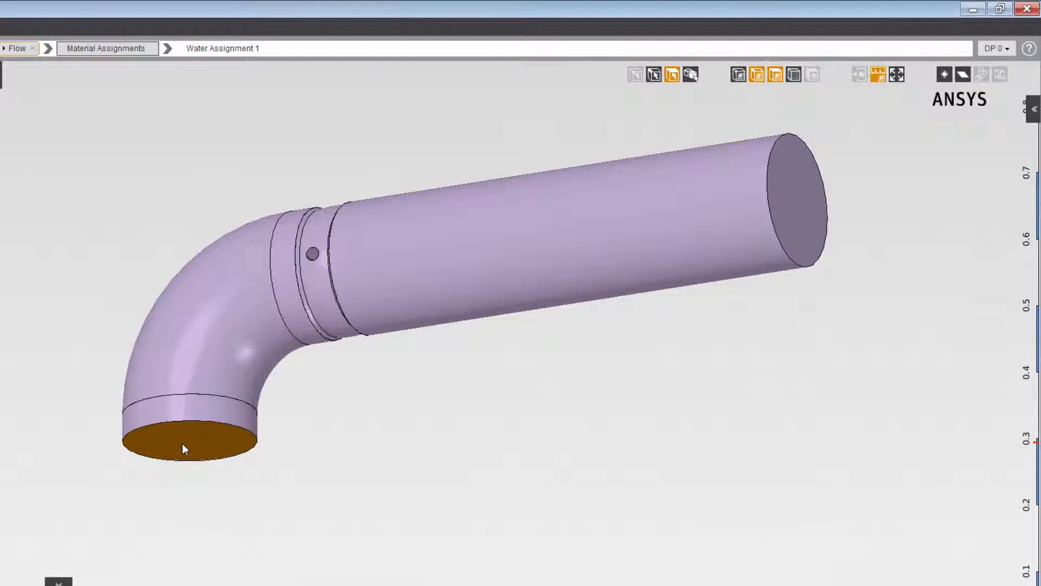
{"action": "right_click", "coordinate": [182, 444]}
{"action": "mouse_move", "coordinate": [255, 455]}
{"action": "mouse_move", "coordinate": [317, 463]}
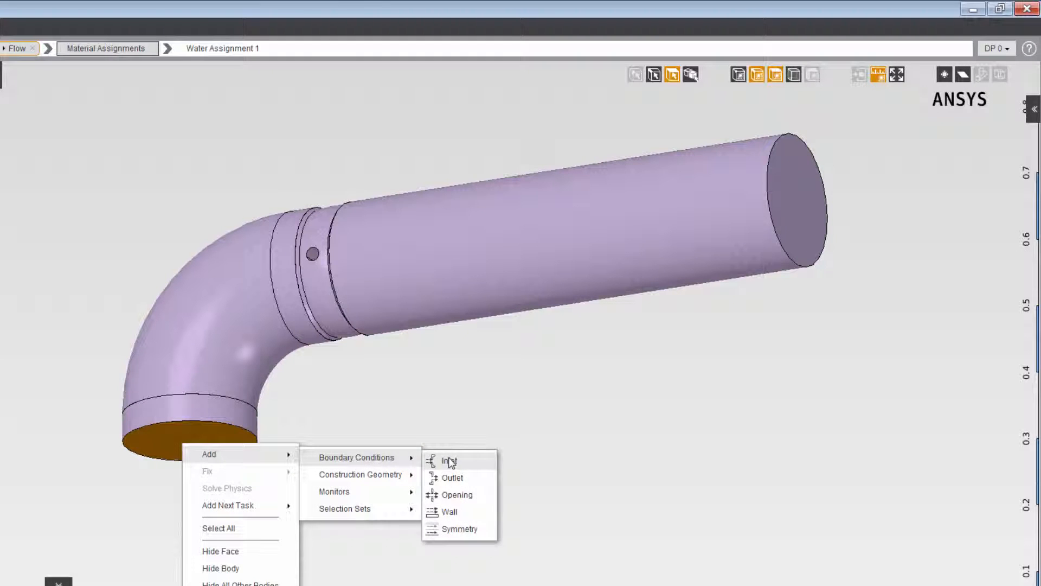
{"action": "left_click", "coordinate": [439, 458]}
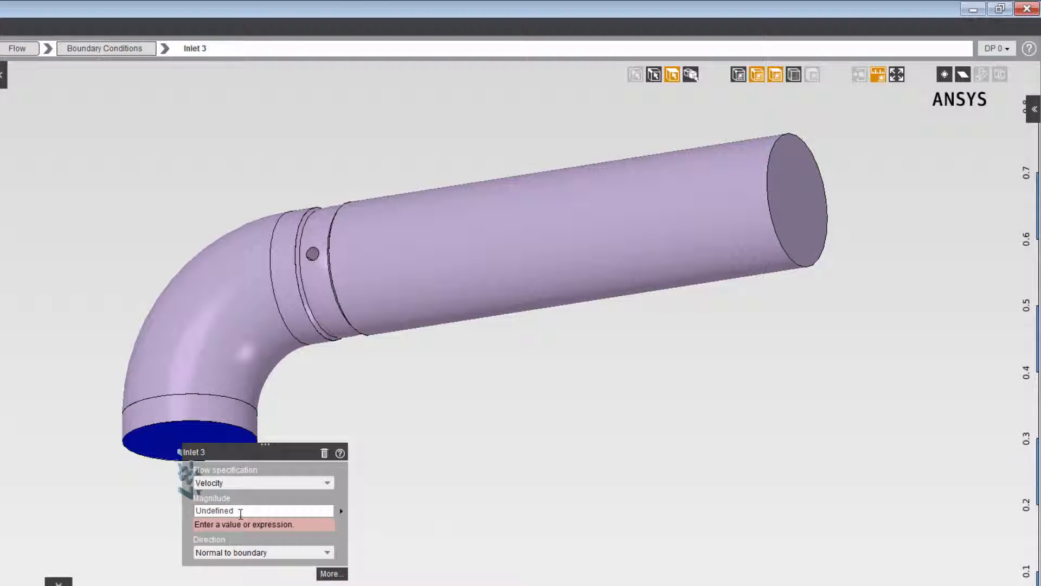
{"action": "left_click", "coordinate": [325, 483]}
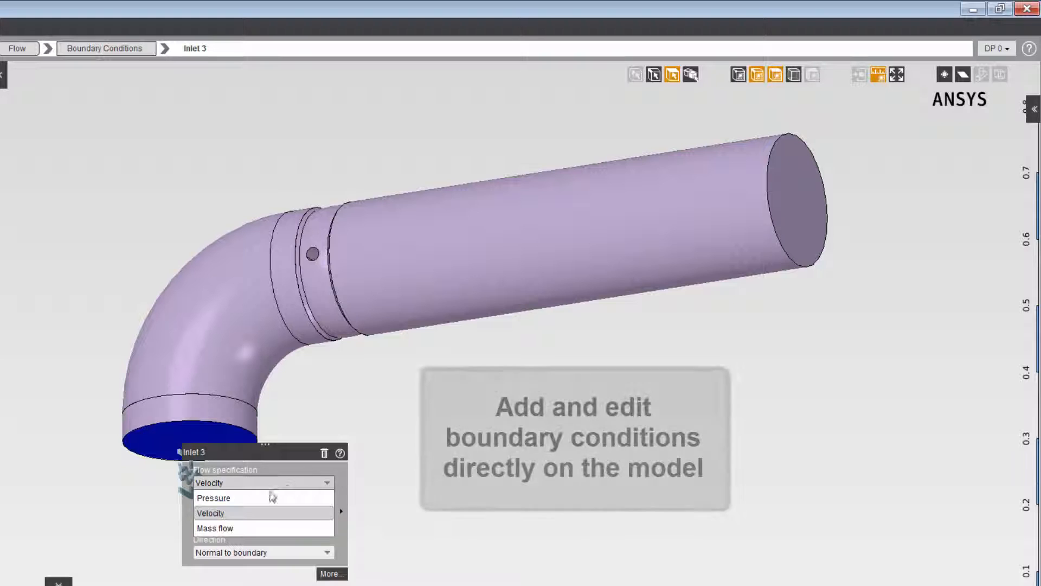
{"action": "left_click", "coordinate": [242, 494]}
{"action": "left_click", "coordinate": [227, 510]}
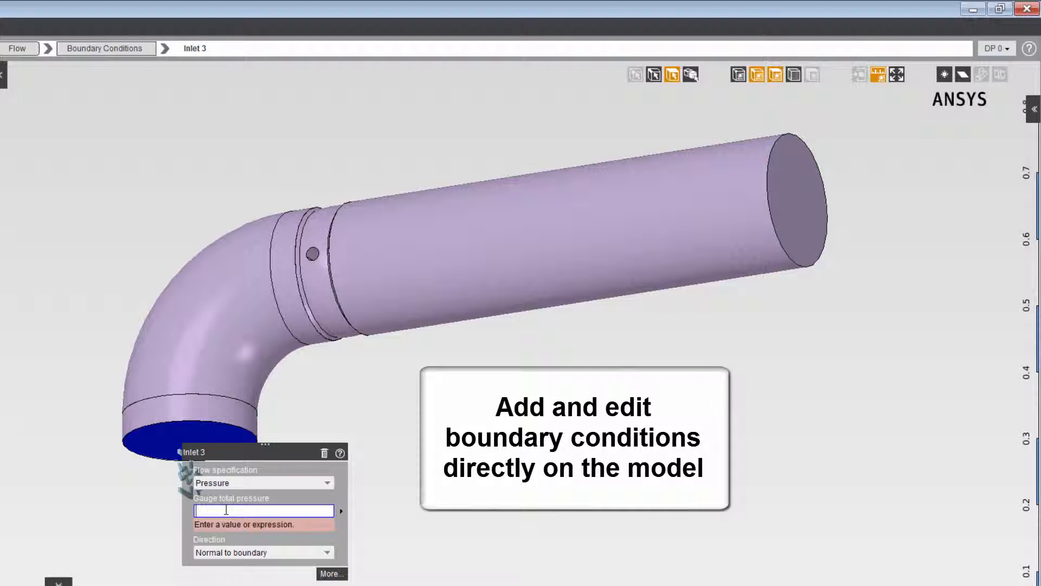
{"action": "type", "text": "5000"}
{"action": "key", "text": "Return"}
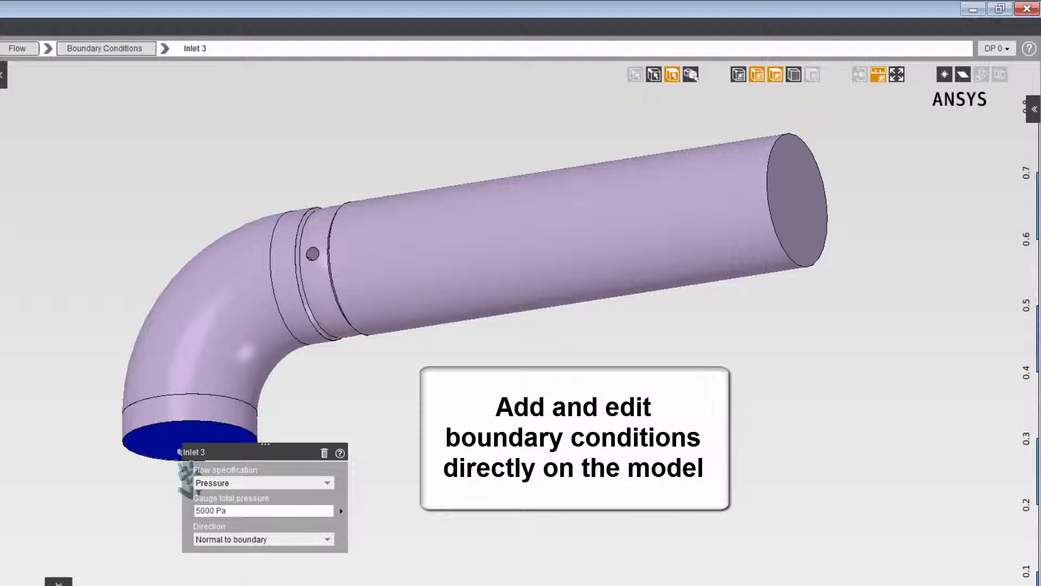
Add a pressure outlet on the straight pipe's end face with a gauge static pressure of 0 Pa.
{"action": "left_click", "coordinate": [785, 189]}
{"action": "right_click", "coordinate": [785, 189]}
{"action": "mouse_move", "coordinate": [811, 198]}
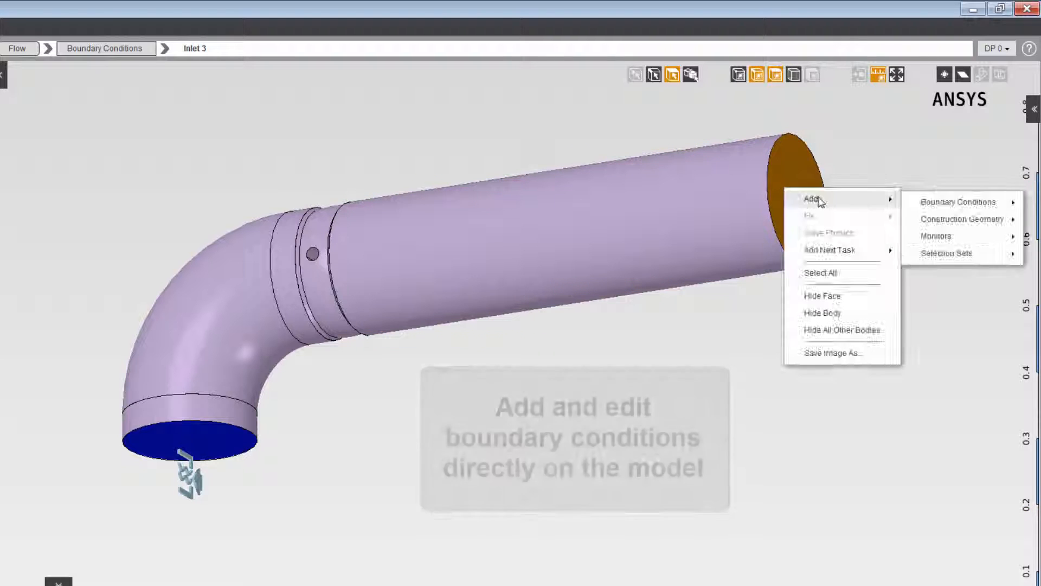
{"action": "mouse_move", "coordinate": [921, 210]}
{"action": "left_click", "coordinate": [859, 222]}
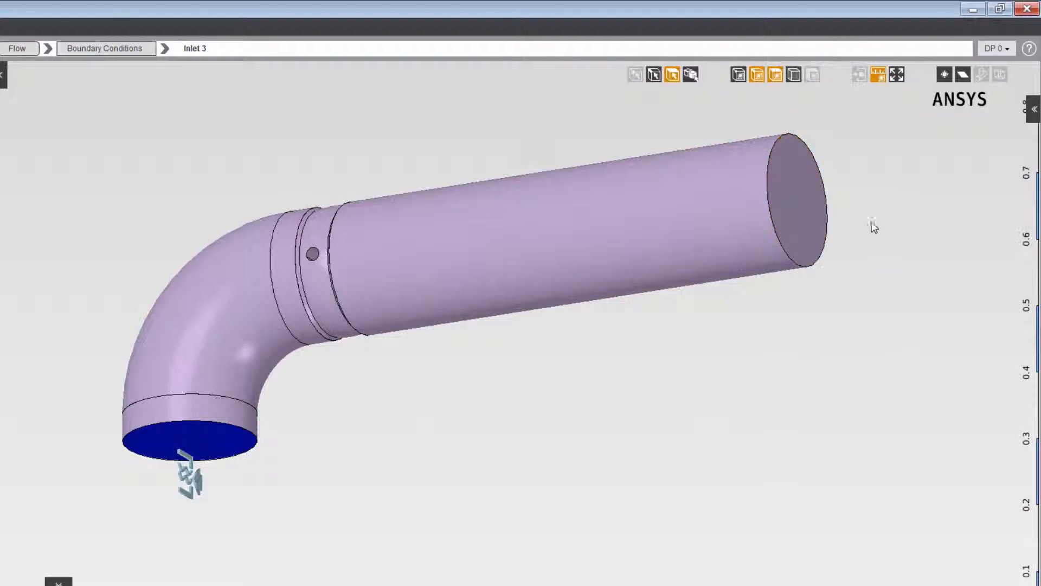
{"action": "left_click", "coordinate": [838, 254]}
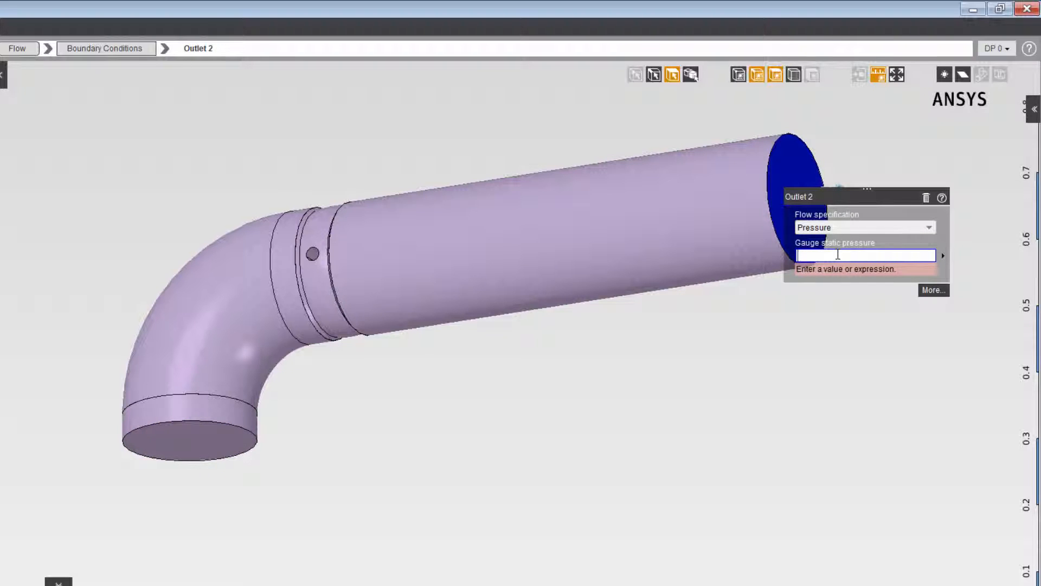
{"action": "type", "text": "0"}
{"action": "key", "text": "Return"}
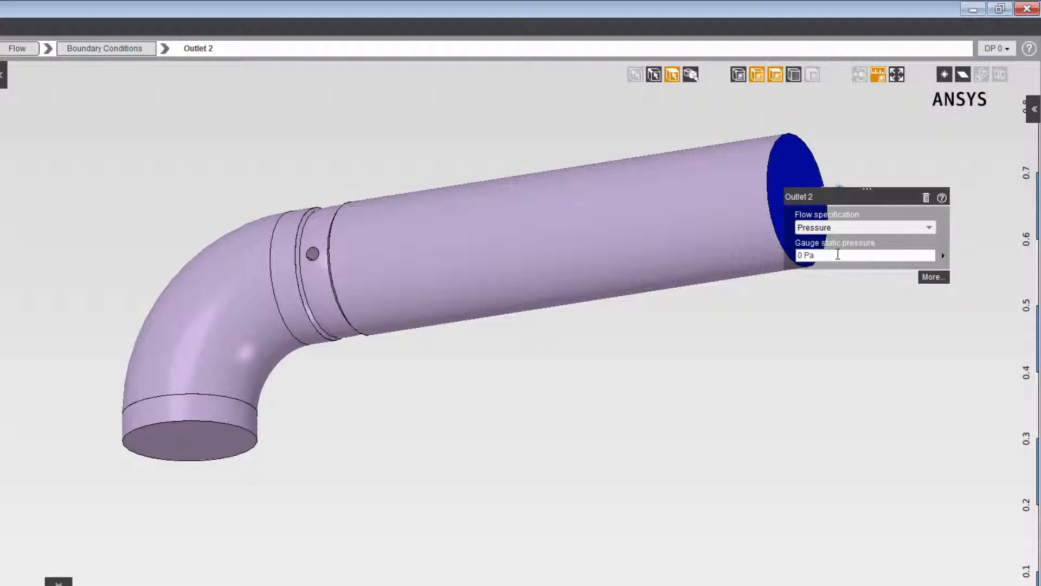
Add a wall boundary condition to the flow physics.
{"action": "right_click", "coordinate": [657, 346]}
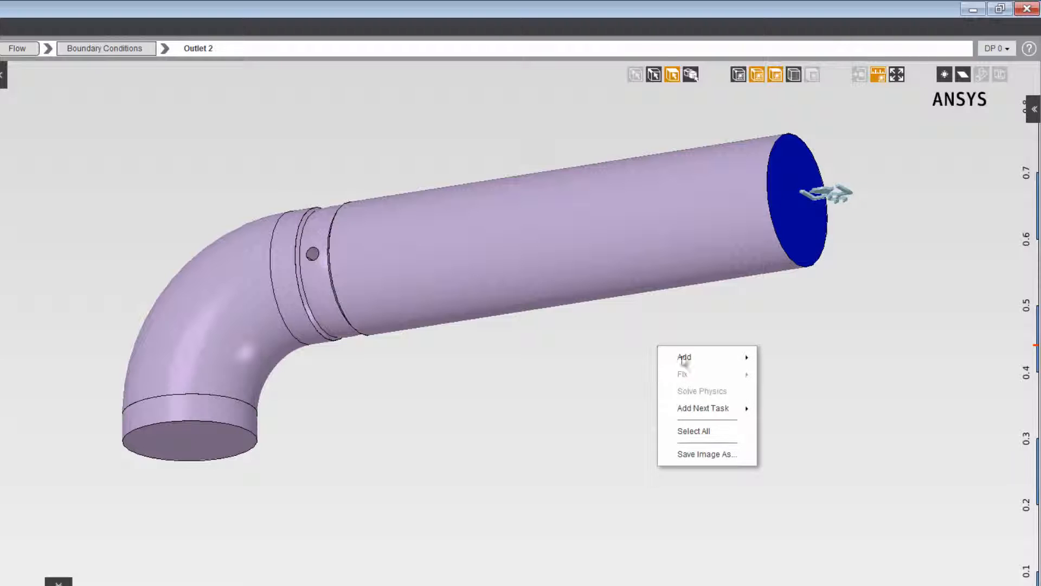
{"action": "mouse_move", "coordinate": [705, 357]}
{"action": "mouse_move", "coordinate": [802, 364]}
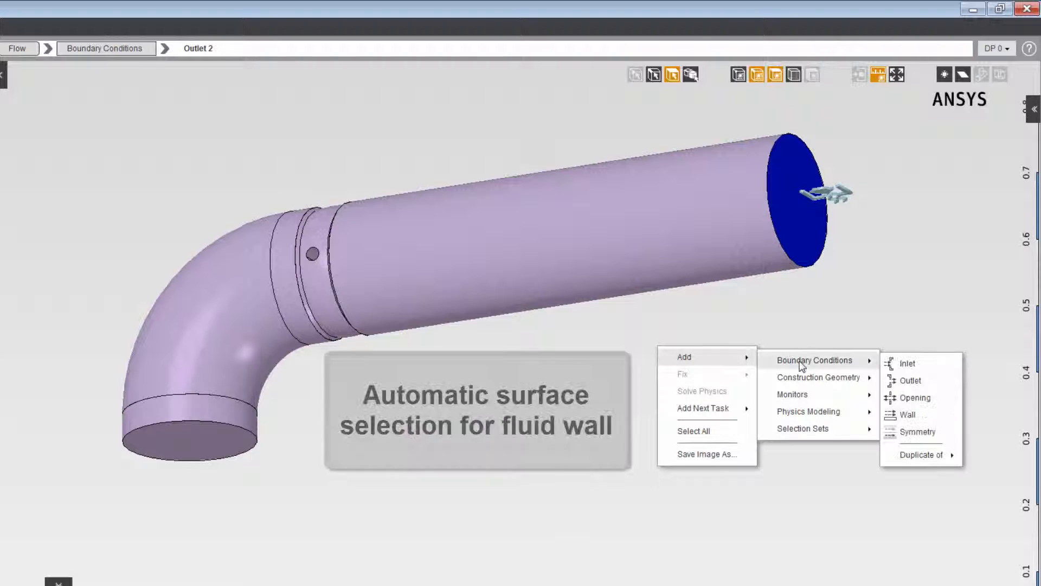
{"action": "left_click", "coordinate": [907, 415]}
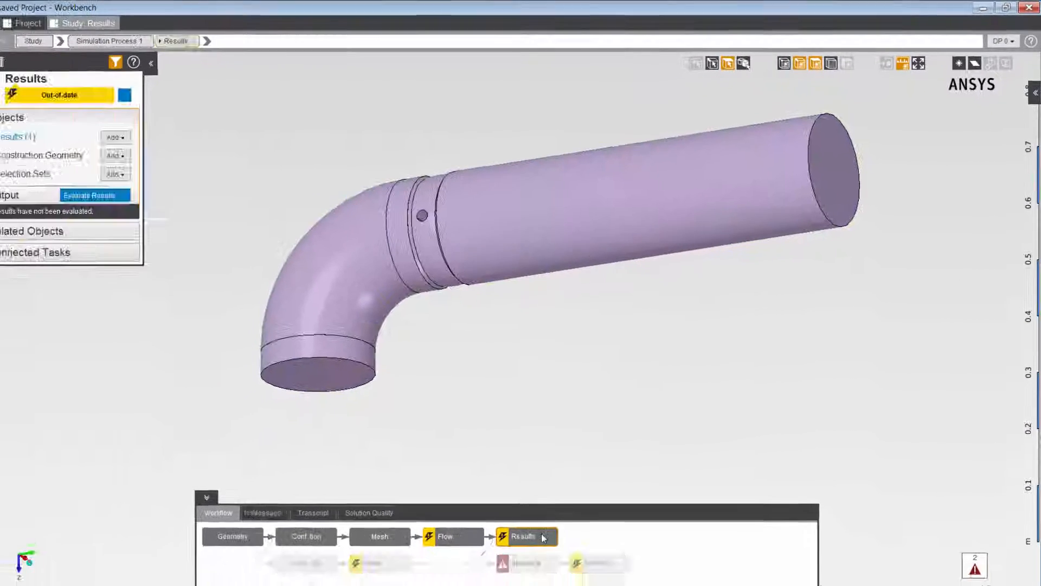
Update the Results task of the fluid flow simulation to solve the physics and evaluate its results.
{"action": "right_click", "coordinate": [557, 523]}
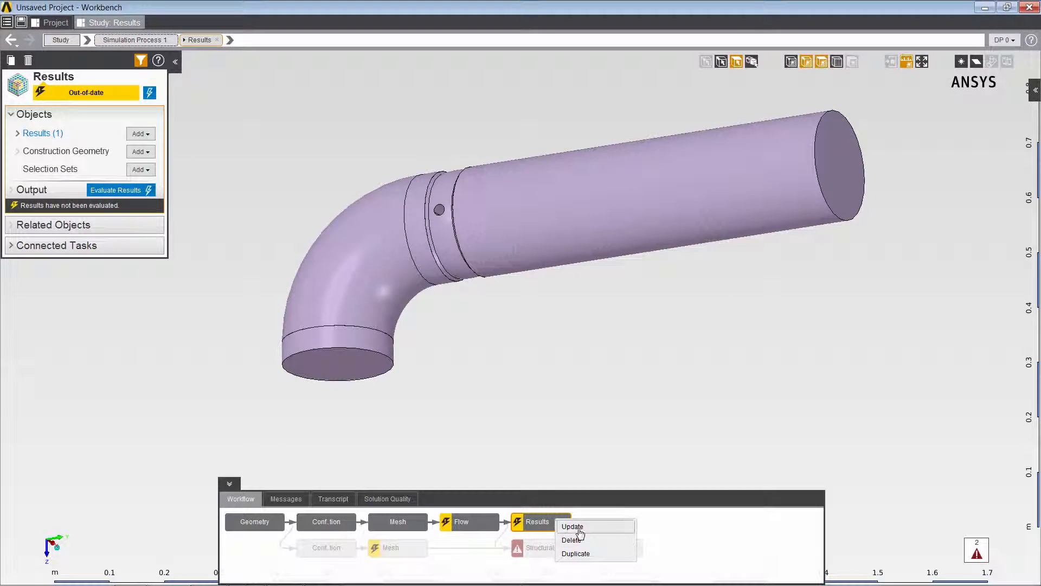
{"action": "left_click", "coordinate": [571, 536]}
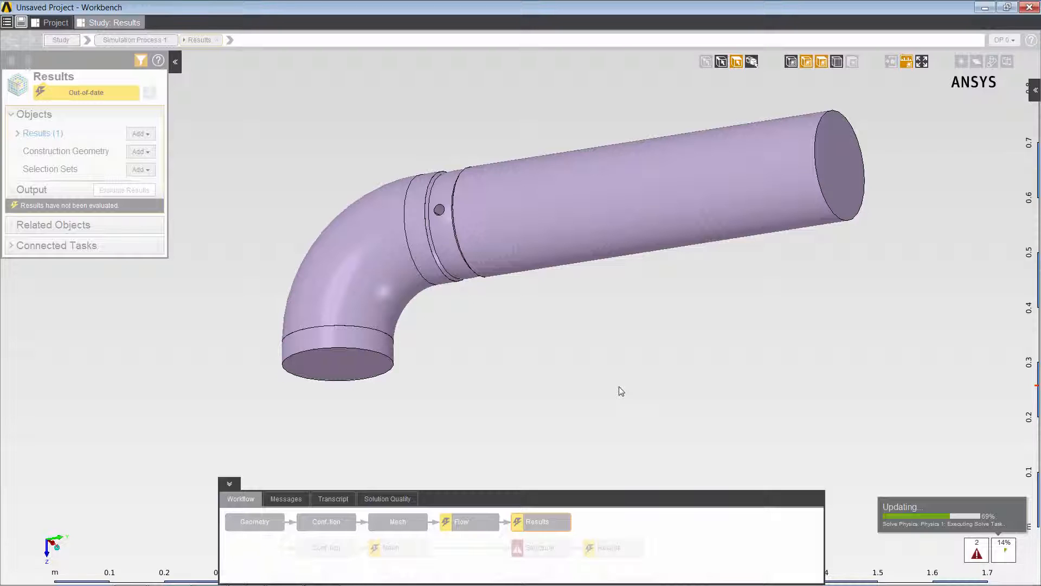
Display the Velocity Magnitude result for the flow through the pipe and animate it.
{"action": "left_click", "coordinate": [287, 40]}
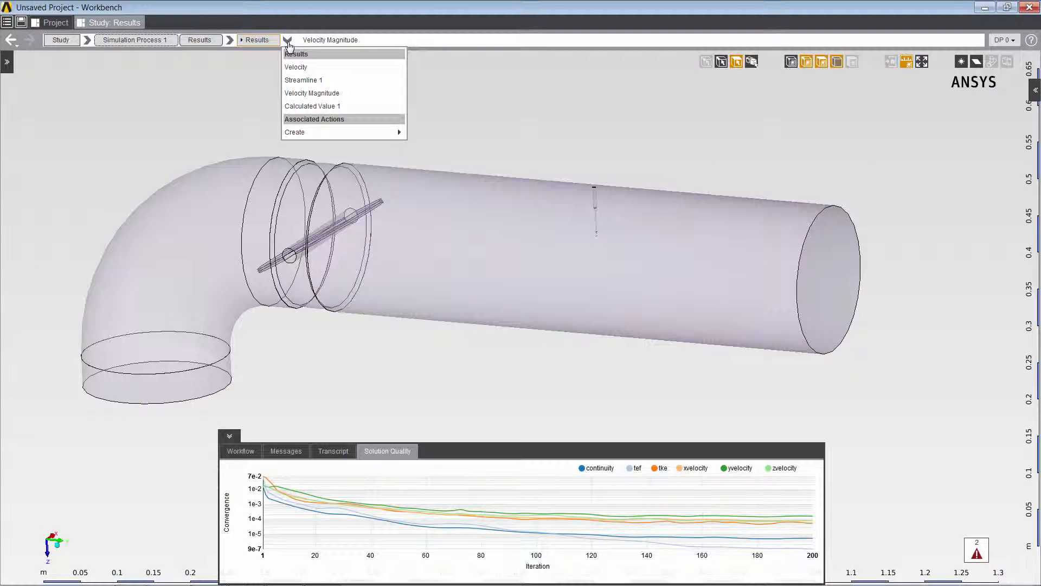
{"action": "left_click", "coordinate": [310, 94]}
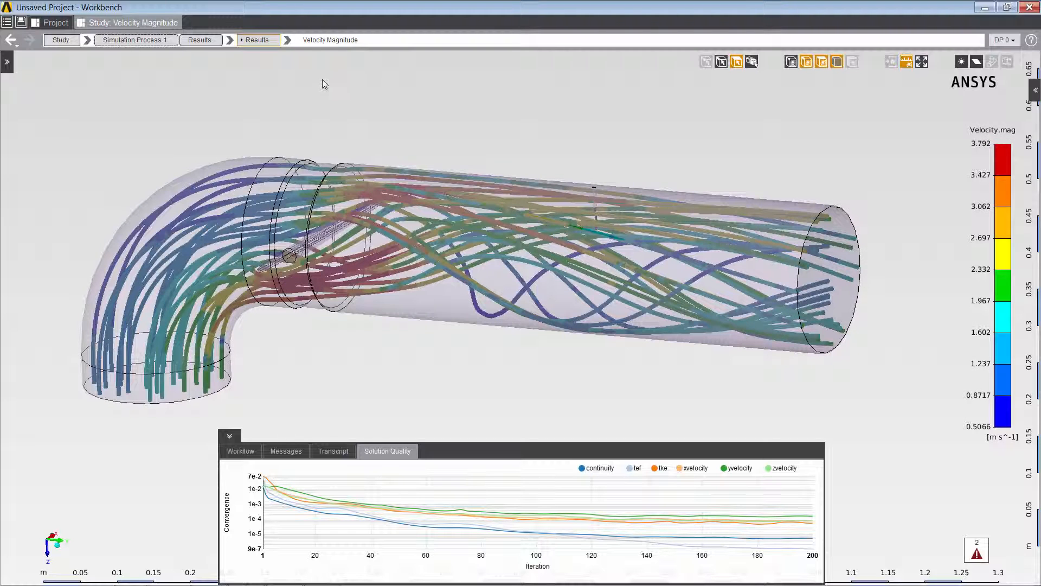
{"action": "right_click", "coordinate": [324, 82]}
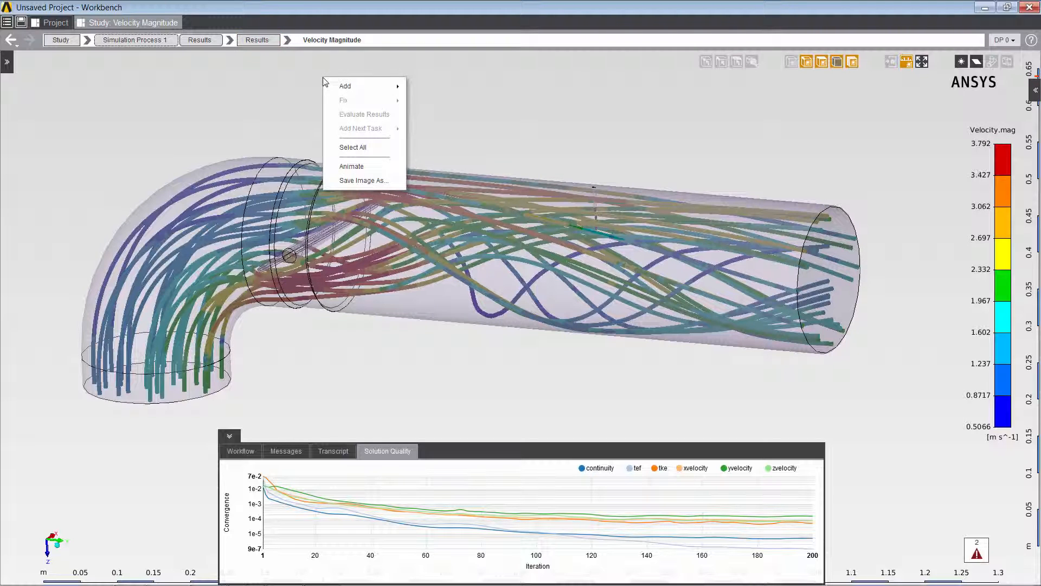
{"action": "left_click", "coordinate": [351, 167]}
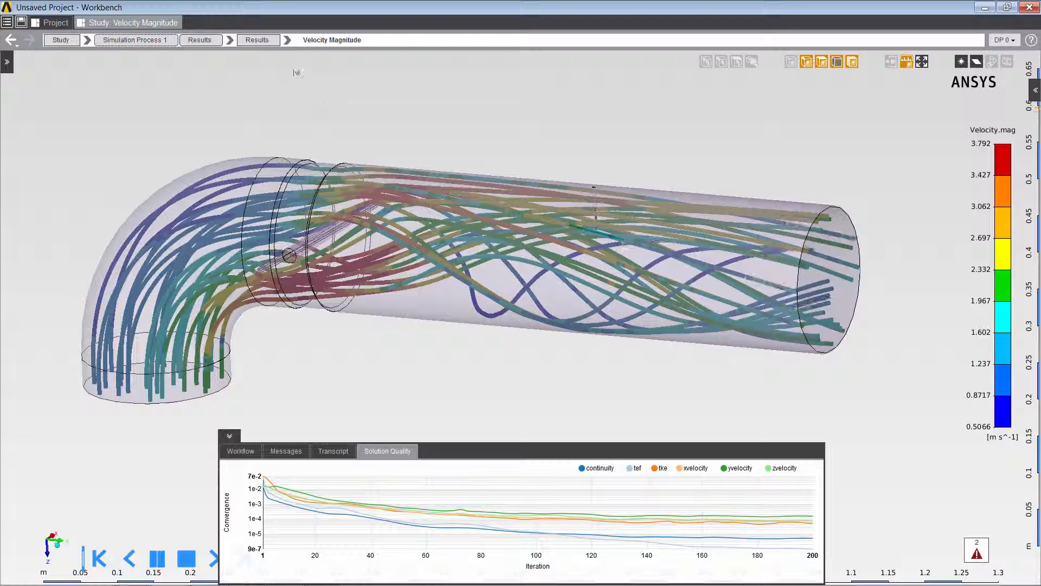
Open the Calculated Value 1 result of the flow simulation.
{"action": "left_click", "coordinate": [288, 39]}
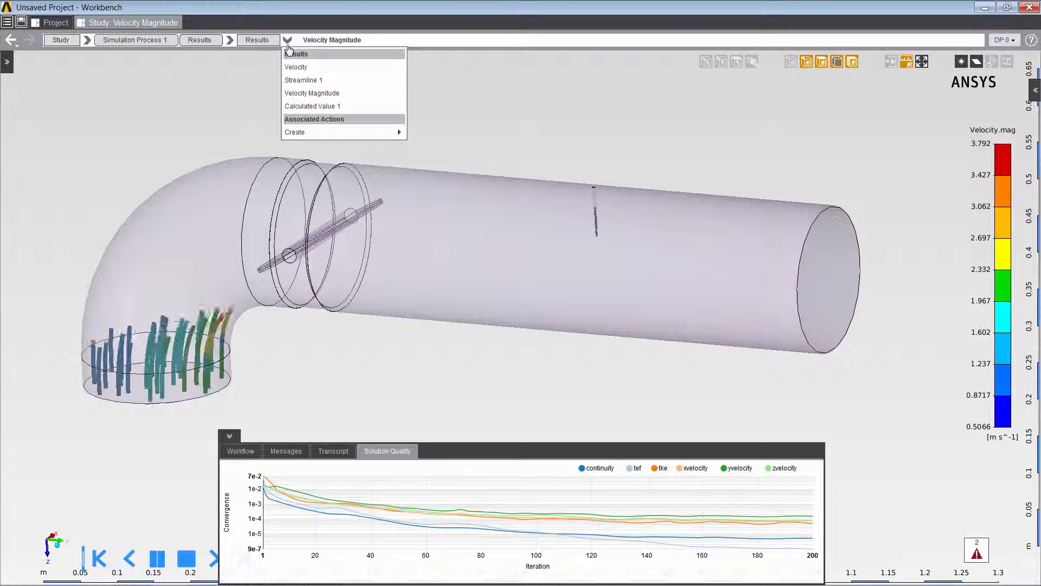
{"action": "left_click", "coordinate": [308, 106]}
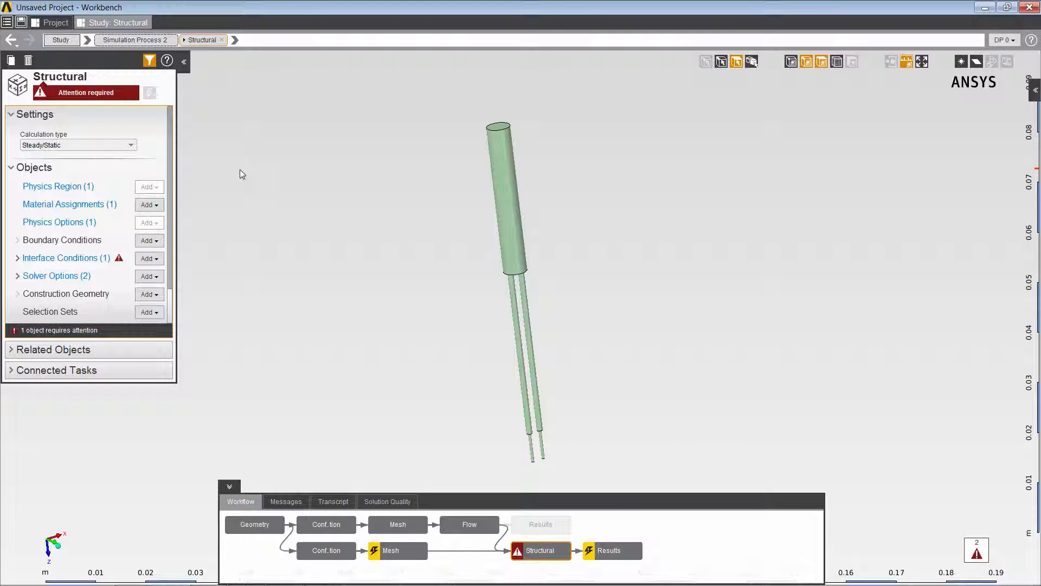
Assign Polyethylene from the material samples to the structural physics region in place of structural steel, and return to the Structural task.
{"action": "left_click", "coordinate": [78, 206]}
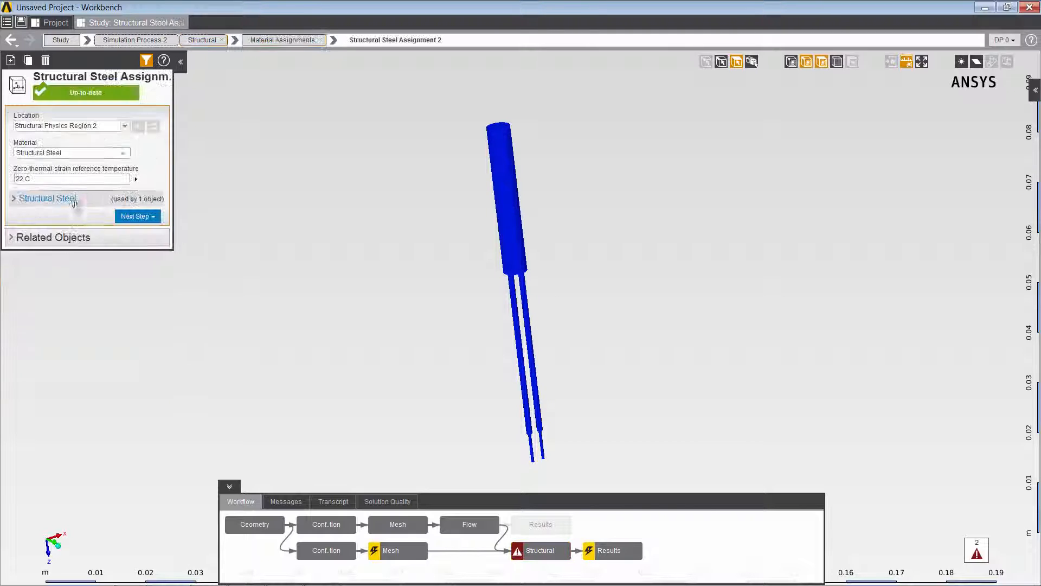
{"action": "left_click", "coordinate": [124, 154]}
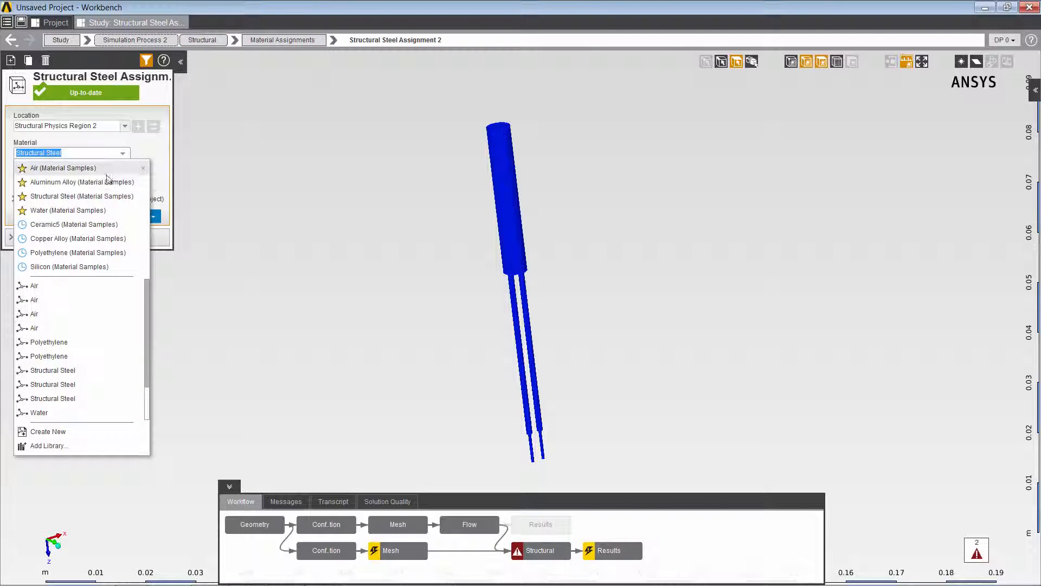
{"action": "left_click", "coordinate": [82, 254]}
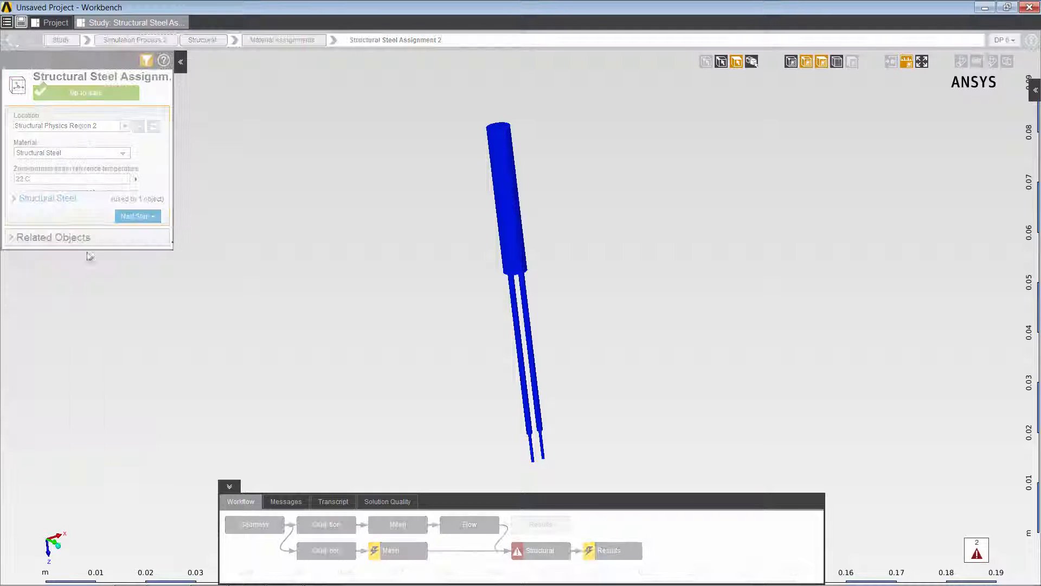
{"action": "left_click", "coordinate": [203, 46]}
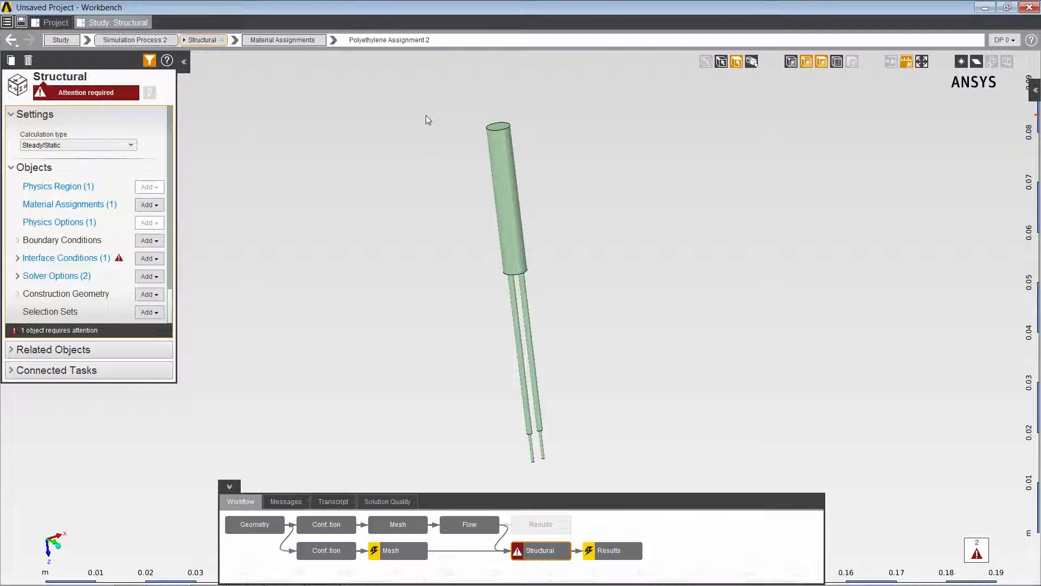
Add a support on the end face of the probe's thick cylinder, fixed in X, Y and Z translation.
{"action": "right_click", "coordinate": [502, 129]}
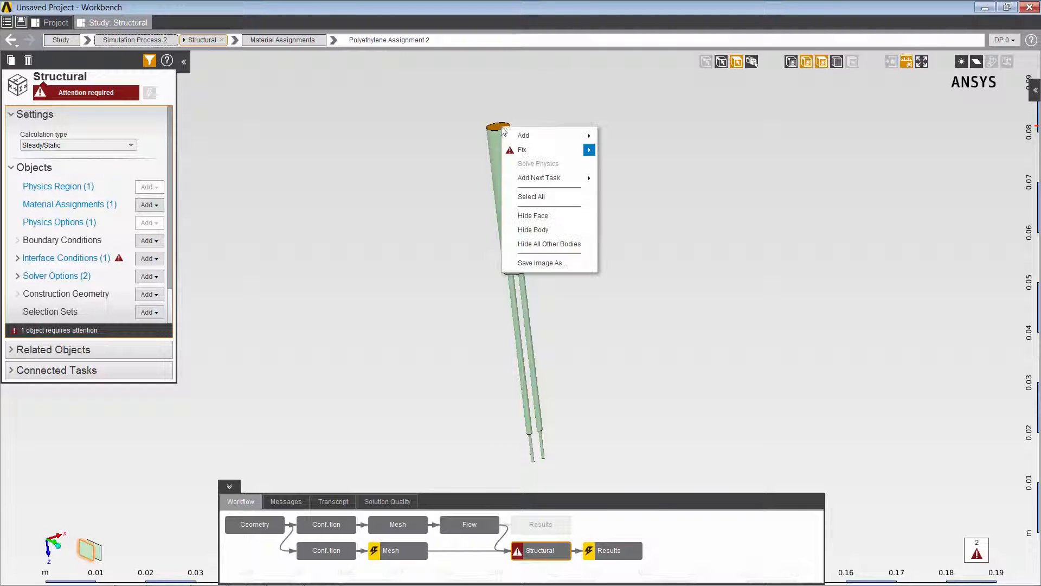
{"action": "mouse_move", "coordinate": [540, 138]}
{"action": "mouse_move", "coordinate": [639, 138]}
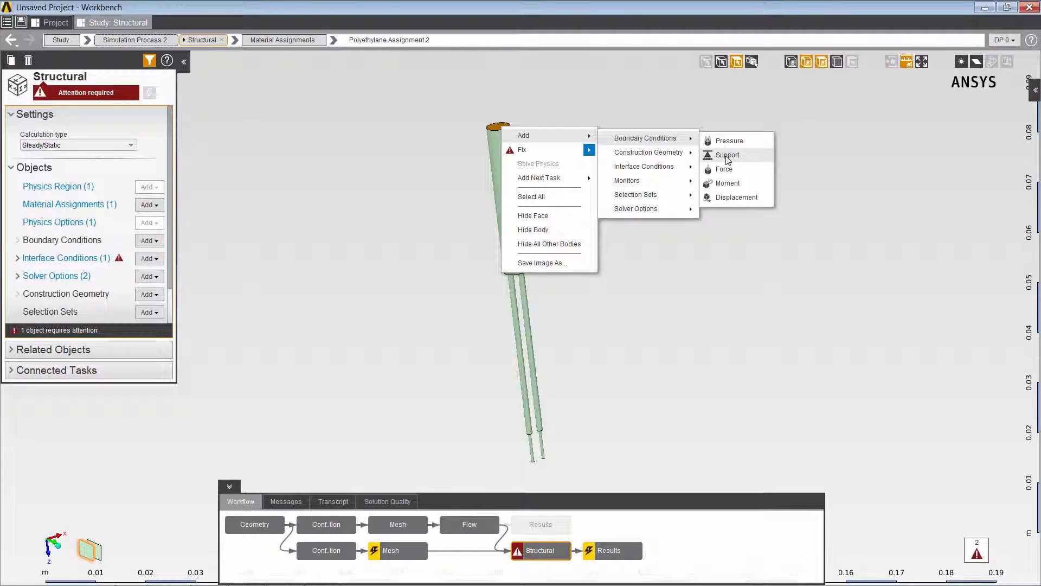
{"action": "left_click", "coordinate": [726, 157]}
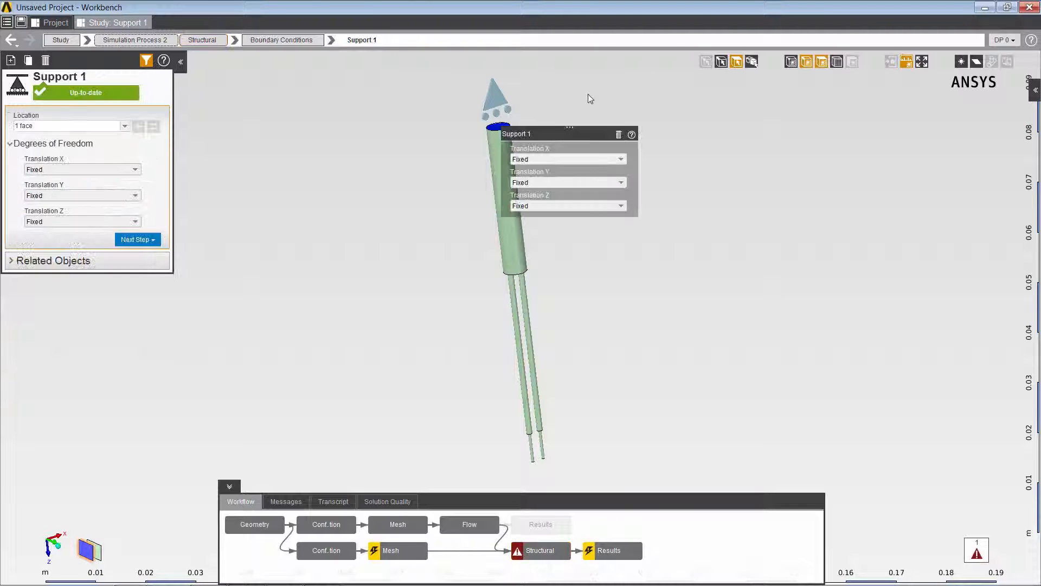
Define the fluid-structure physics coupling target as all probe faces except the supported end face, and return to the Structural task.
{"action": "right_click", "coordinate": [287, 105]}
{"action": "mouse_move", "coordinate": [306, 129]}
{"action": "left_click", "coordinate": [408, 130]}
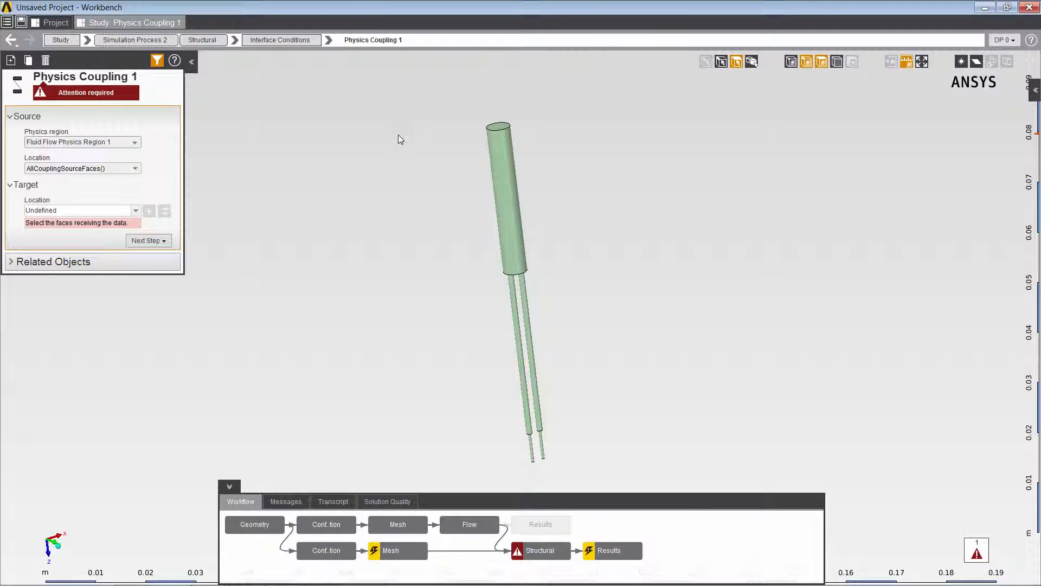
{"action": "left_click_drag", "start_coordinate": [384, 98], "coordinate": [608, 485]}
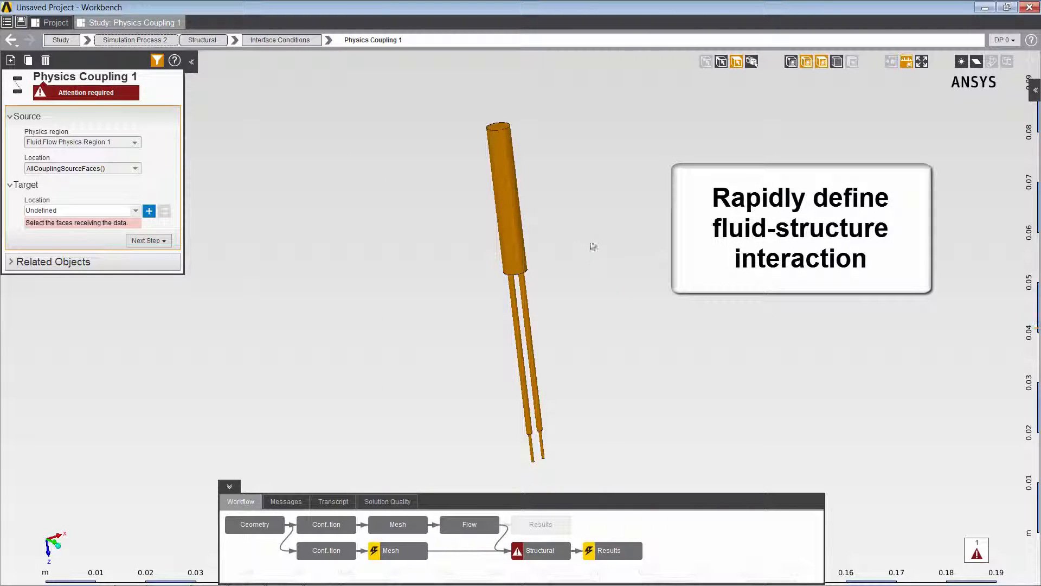
{"action": "left_click", "coordinate": [500, 125], "text": "ctrl"}
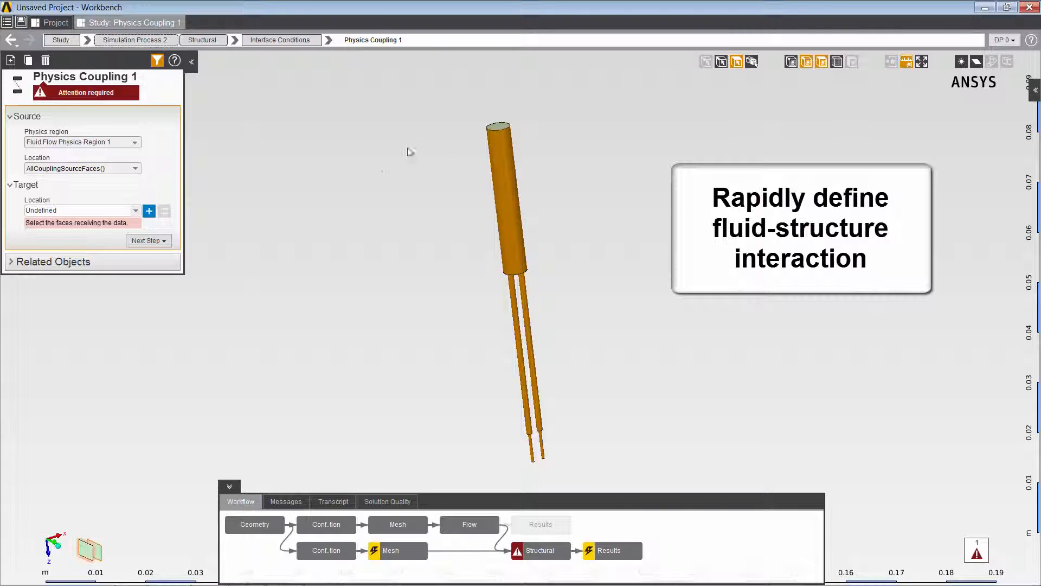
{"action": "left_click", "coordinate": [150, 211]}
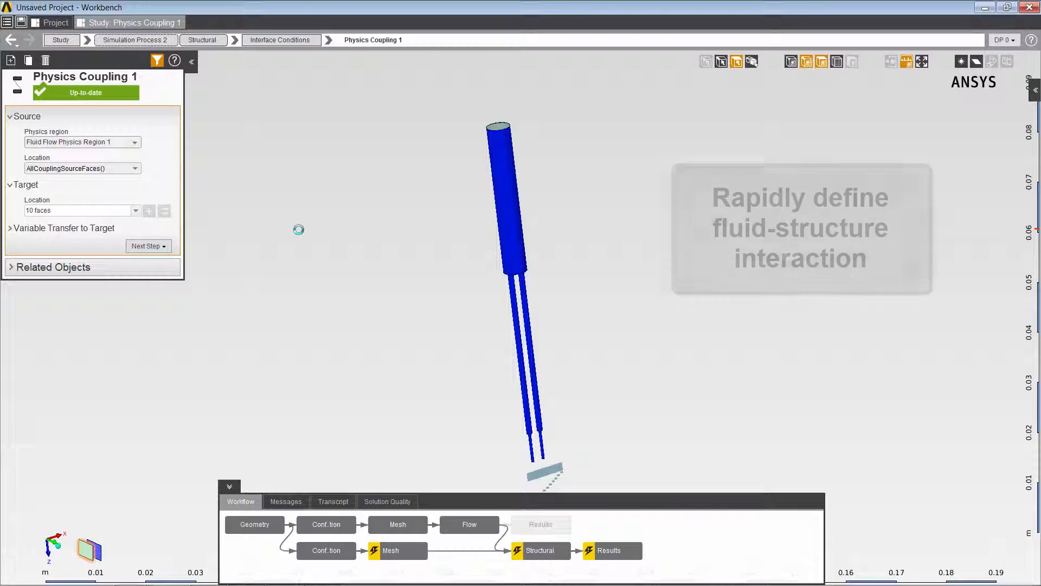
{"action": "left_click", "coordinate": [202, 39]}
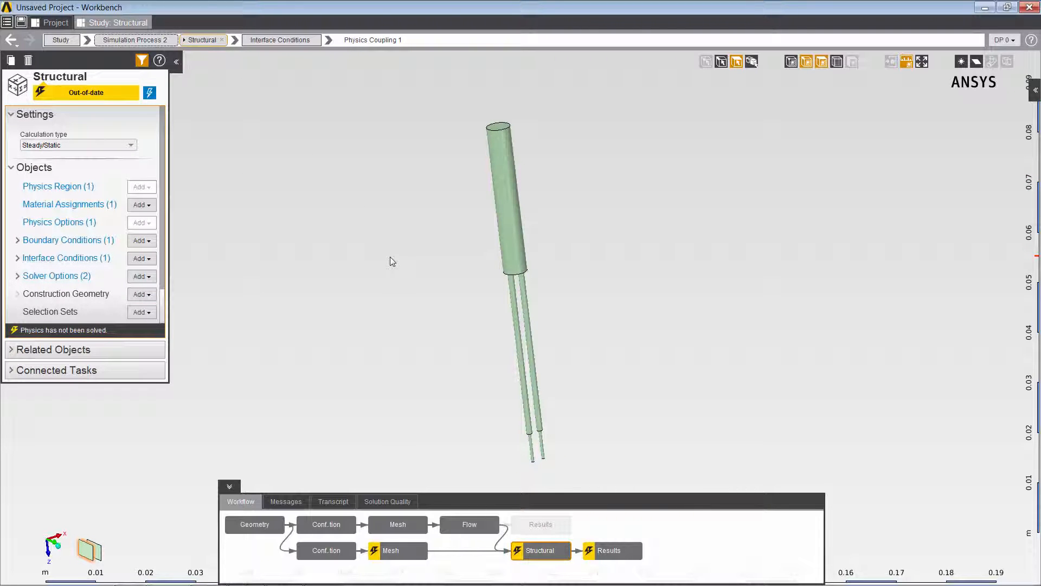
Update the Results task of the structural simulation to mesh, solve and evaluate the probe.
{"action": "left_click", "coordinate": [616, 549]}
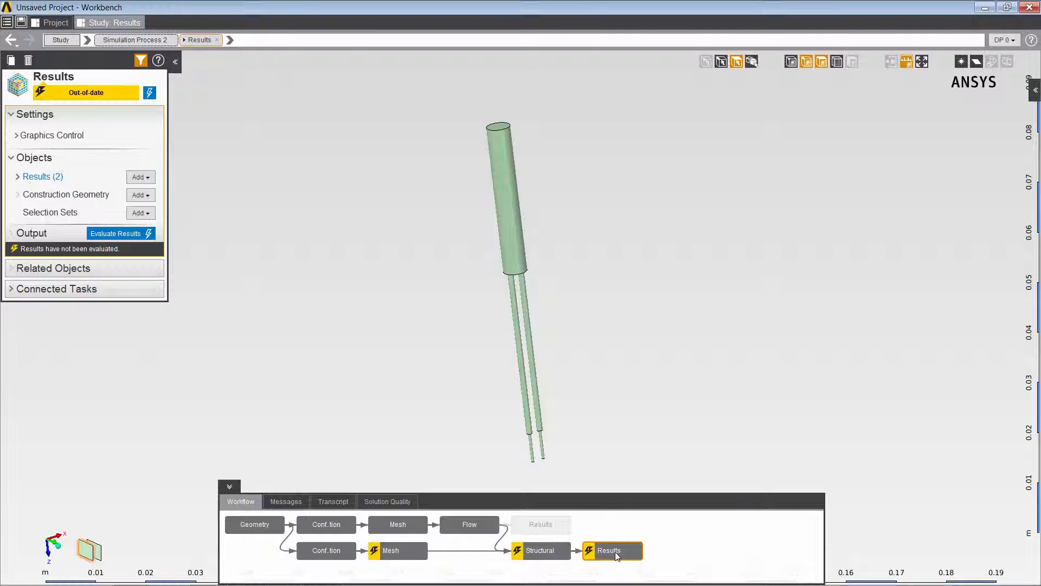
{"action": "right_click", "coordinate": [616, 551]}
{"action": "left_click", "coordinate": [640, 515]}
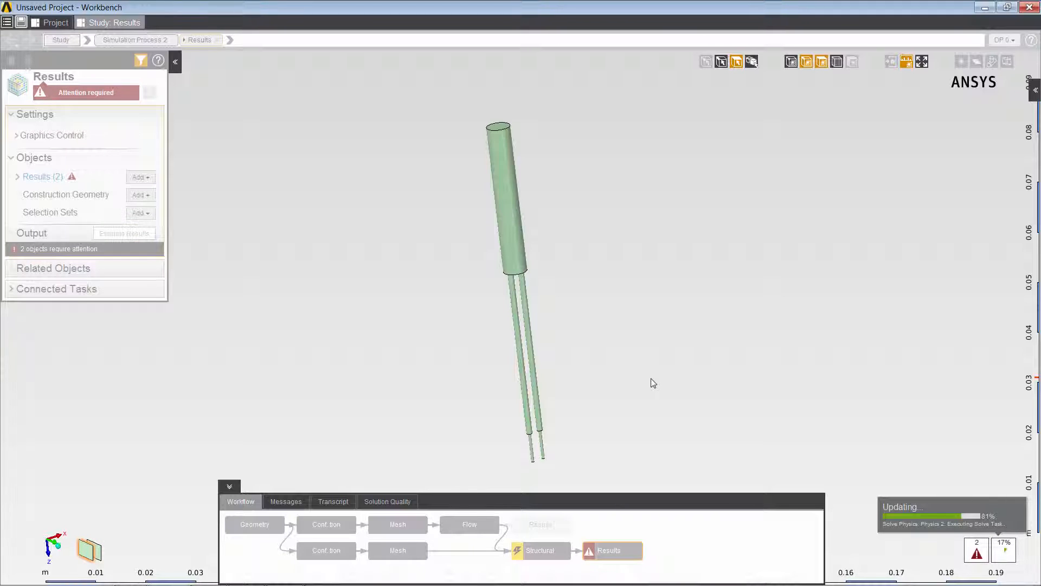
View the probe's Displacement Magnitude contour and animate its Equivalent Stress contour.
{"action": "left_click", "coordinate": [230, 41]}
{"action": "left_click", "coordinate": [254, 119]}
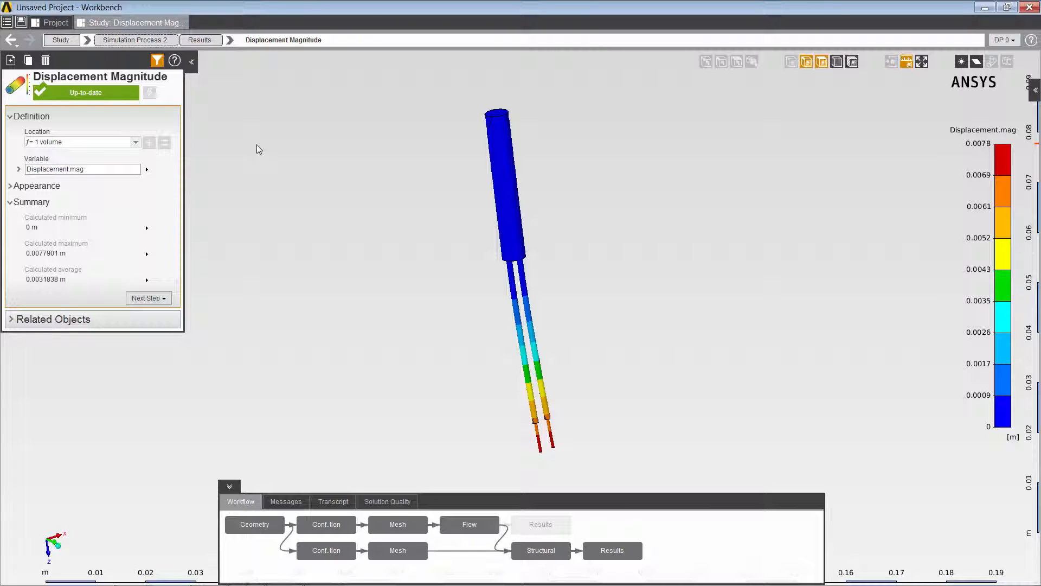
{"action": "left_click", "coordinate": [229, 44]}
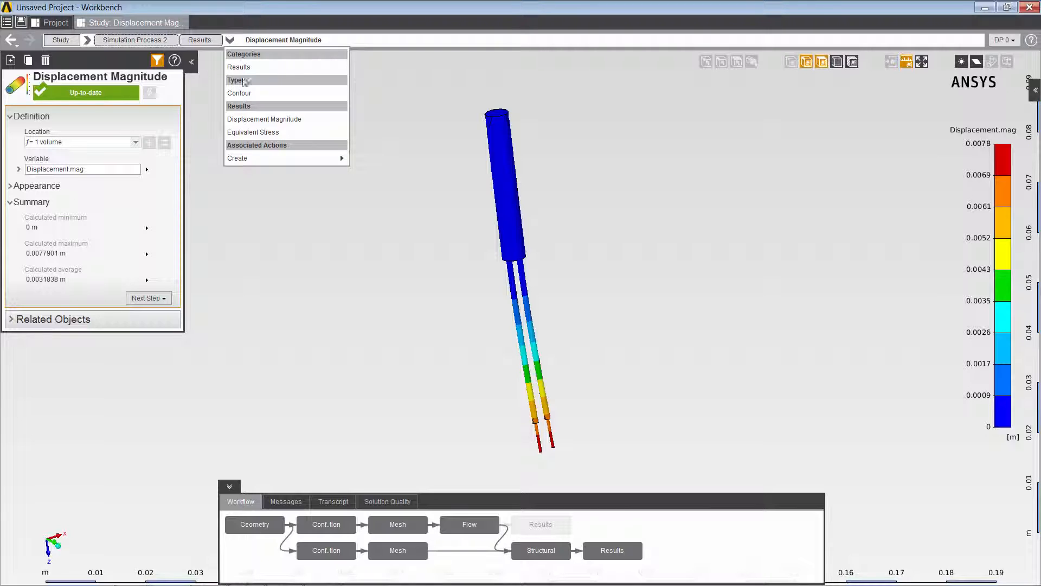
{"action": "left_click", "coordinate": [257, 130]}
{"action": "right_click", "coordinate": [259, 106]}
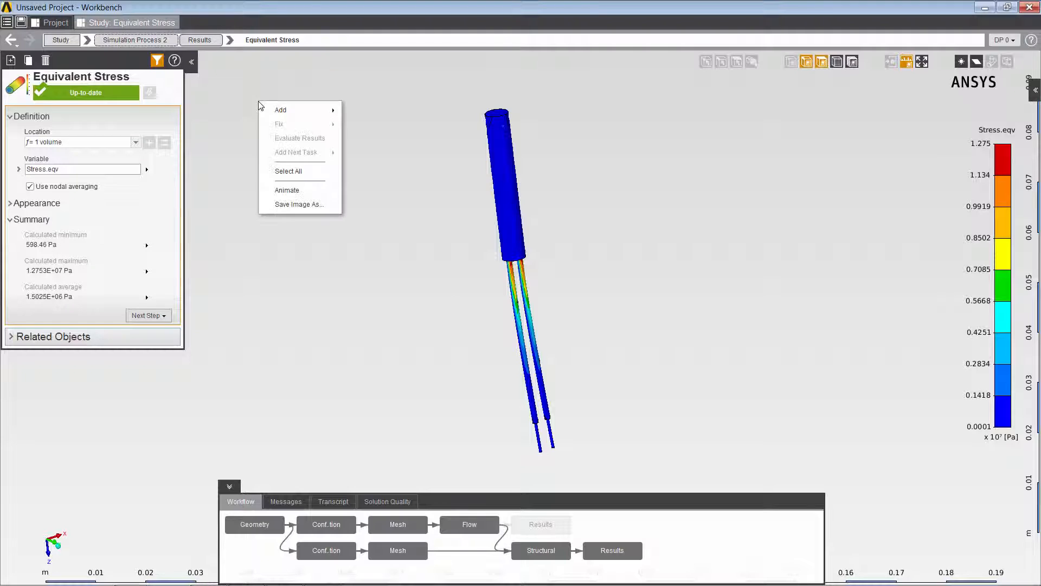
{"action": "left_click", "coordinate": [285, 190]}
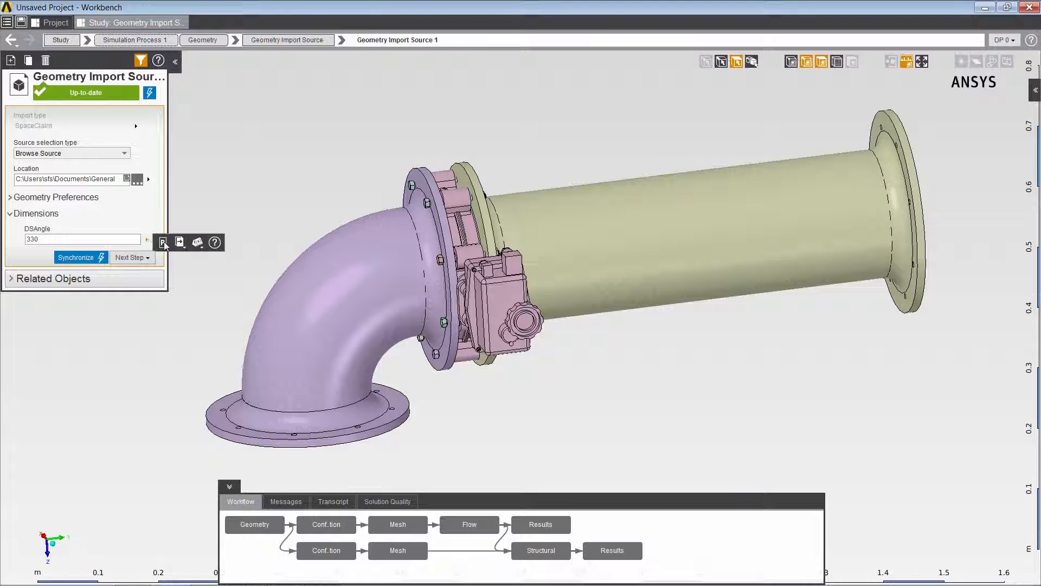
Make the geometry source's DSAngle dimension and the flow simulation's Mass Flow value parameters.
{"action": "left_click", "coordinate": [161, 240]}
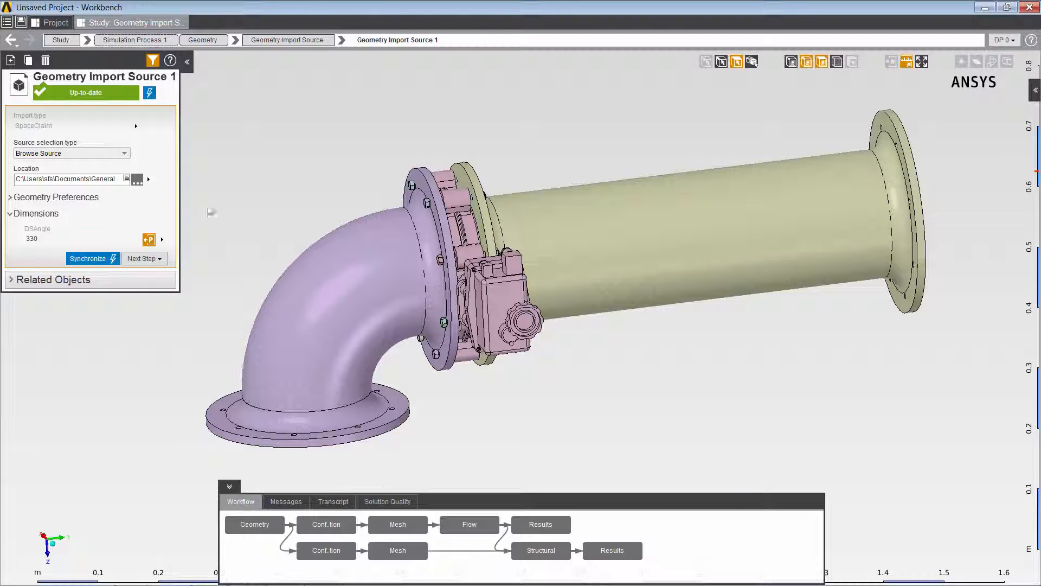
{"action": "left_click", "coordinate": [538, 525]}
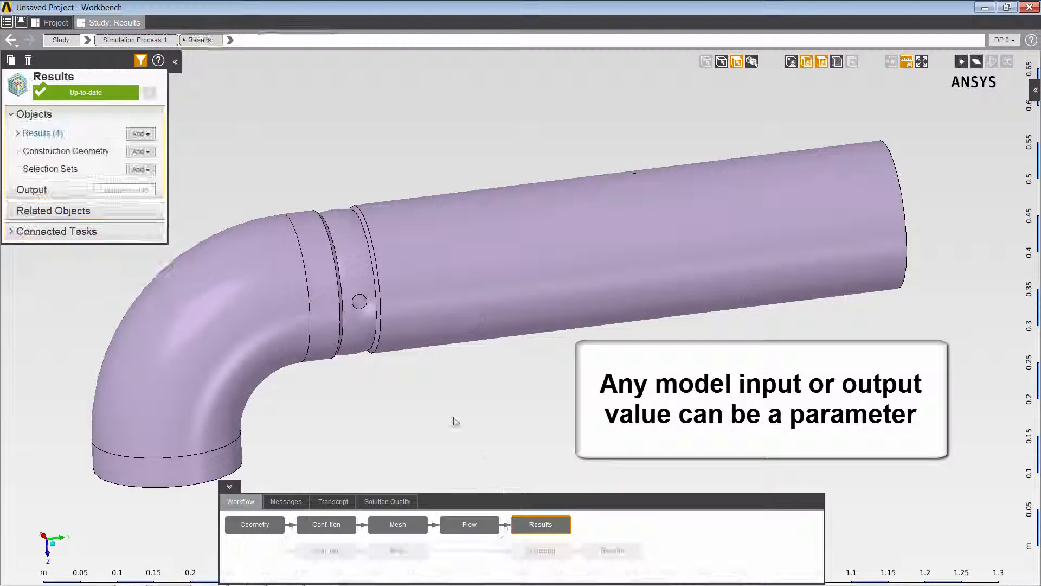
{"action": "left_click", "coordinate": [230, 40]}
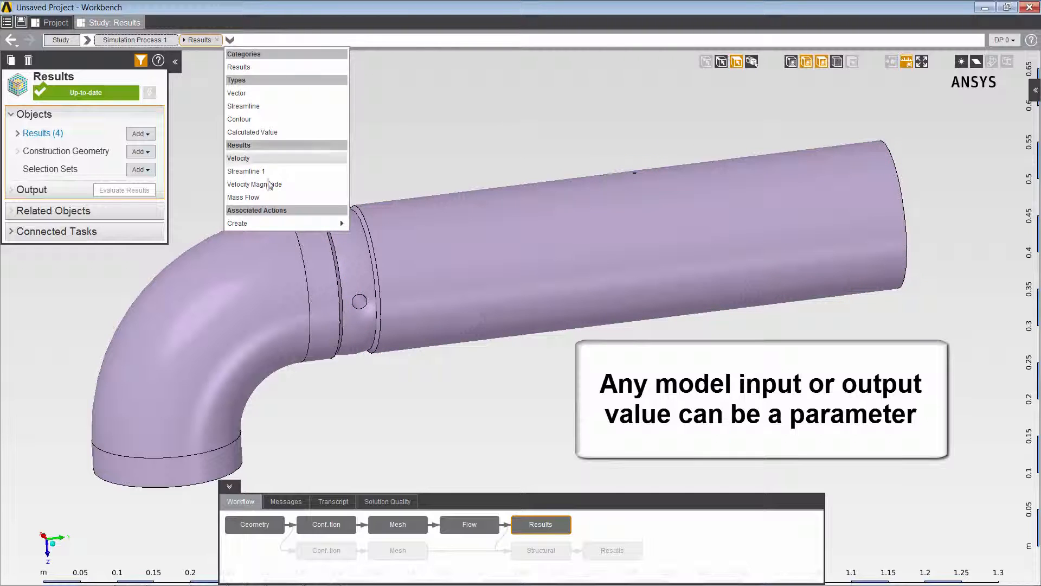
{"action": "left_click", "coordinate": [250, 197]}
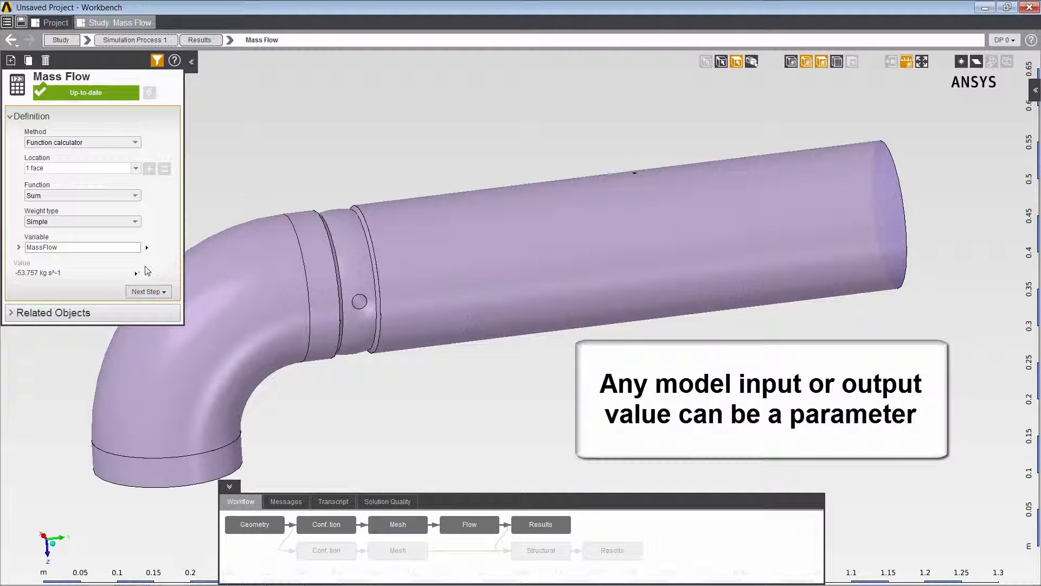
{"action": "left_click", "coordinate": [136, 273]}
{"action": "left_click", "coordinate": [151, 277]}
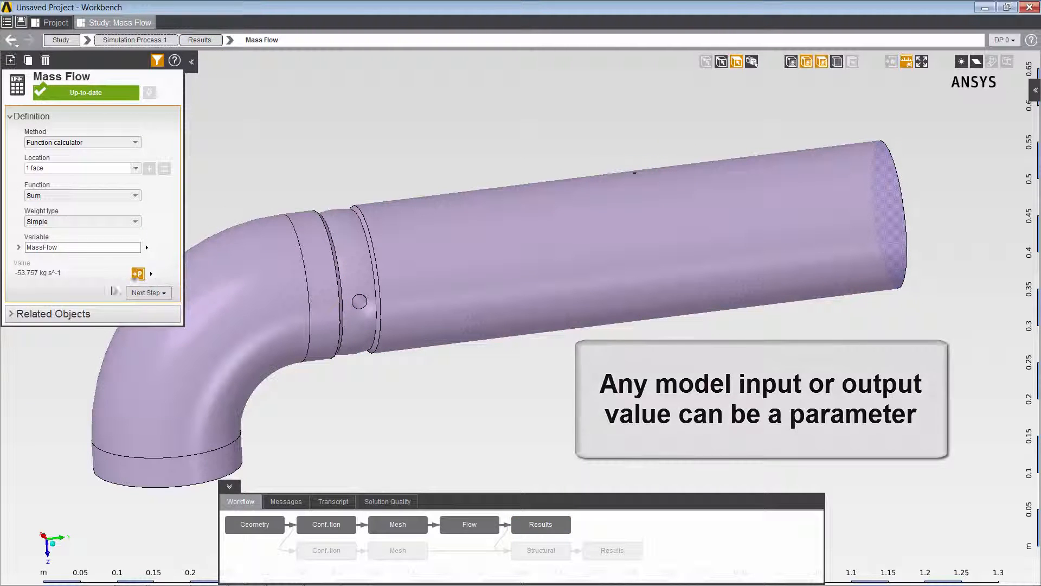
Make the calculated maximum of the structural Displacement Magnitude result a parameter.
{"action": "left_click", "coordinate": [614, 552]}
{"action": "left_click", "coordinate": [230, 40]}
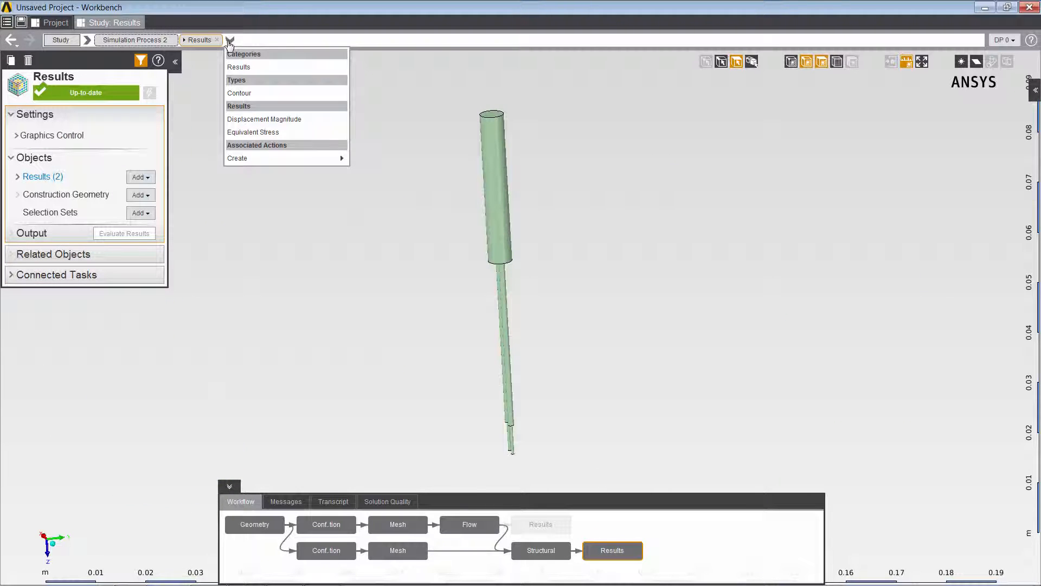
{"action": "left_click", "coordinate": [249, 119]}
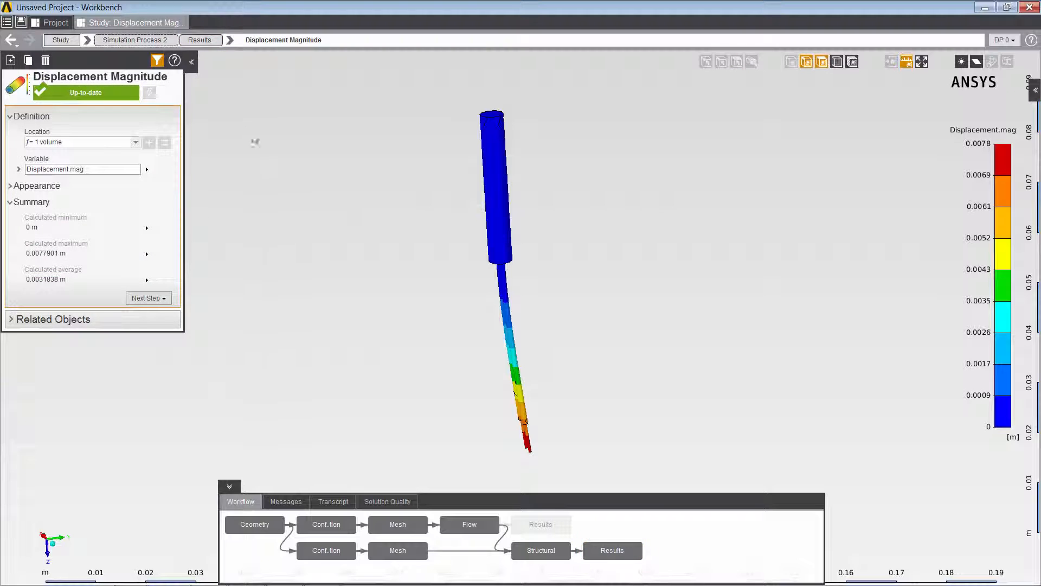
{"action": "left_click", "coordinate": [146, 254]}
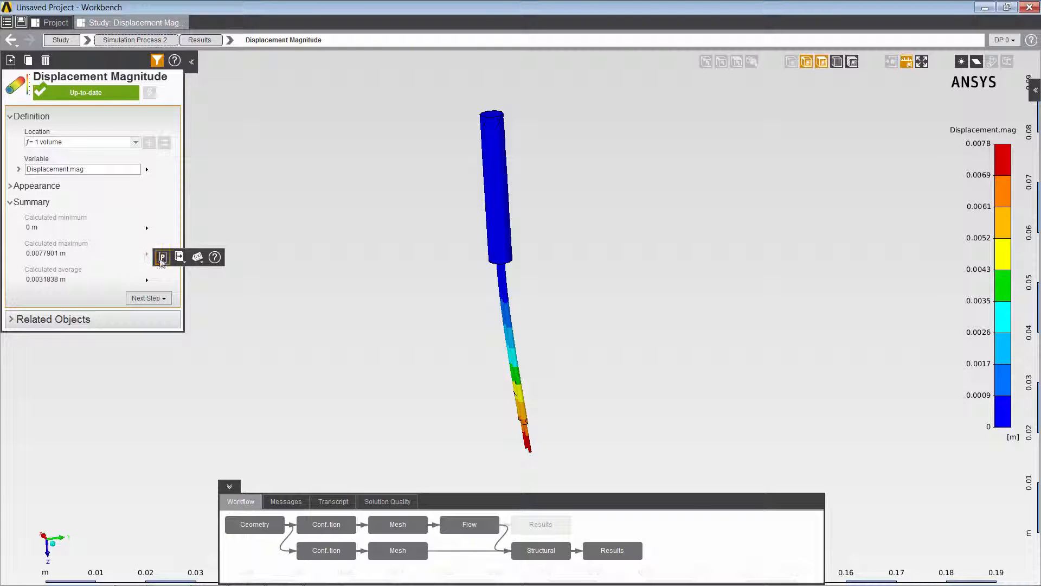
{"action": "left_click", "coordinate": [161, 255]}
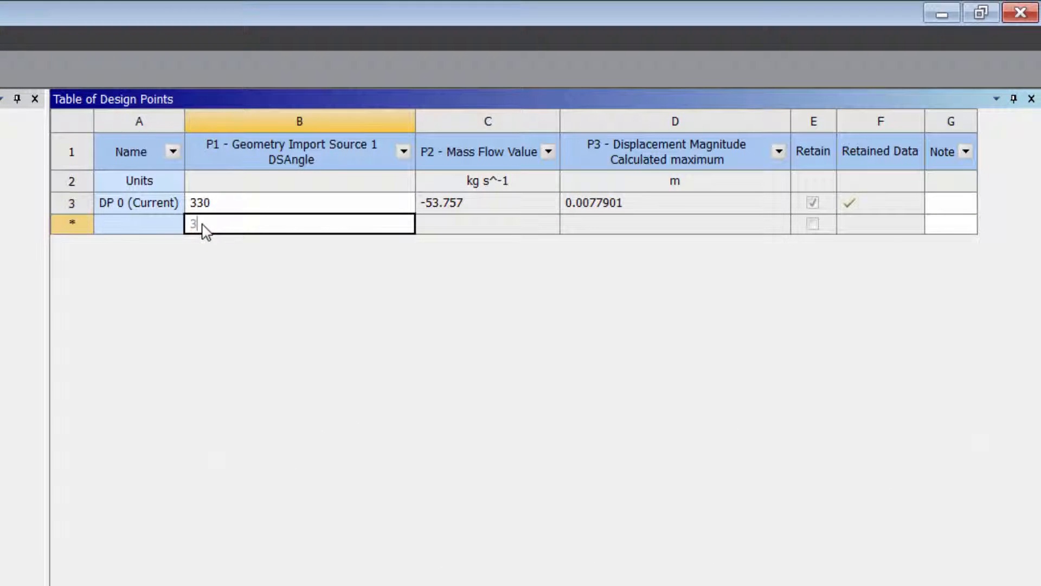
Add four design points with DSAngle values of 345, 315, 300 and 285, and update all design points.
{"action": "key", "text": "Return"}
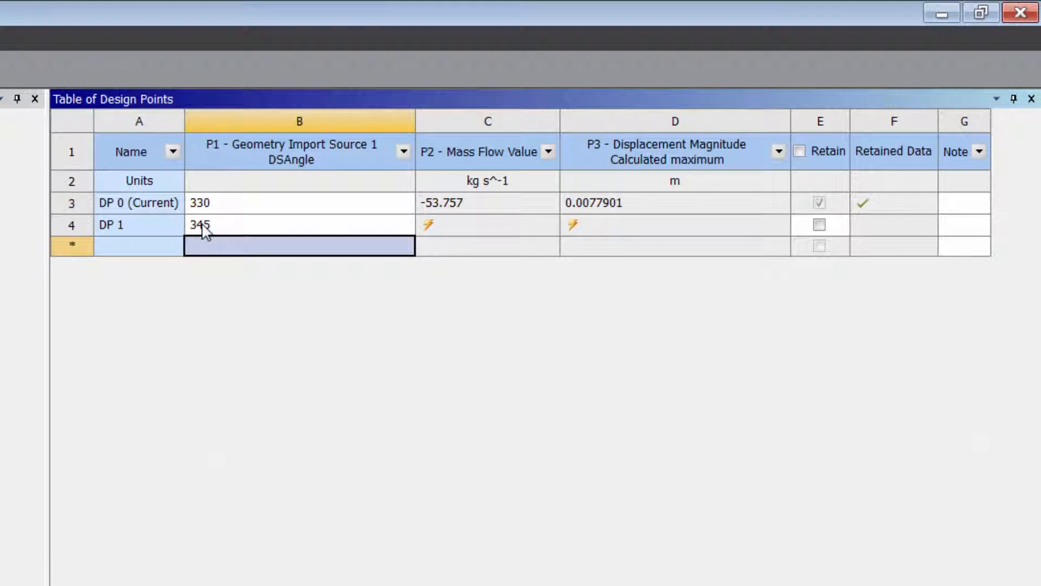
{"action": "left_click", "coordinate": [216, 250]}
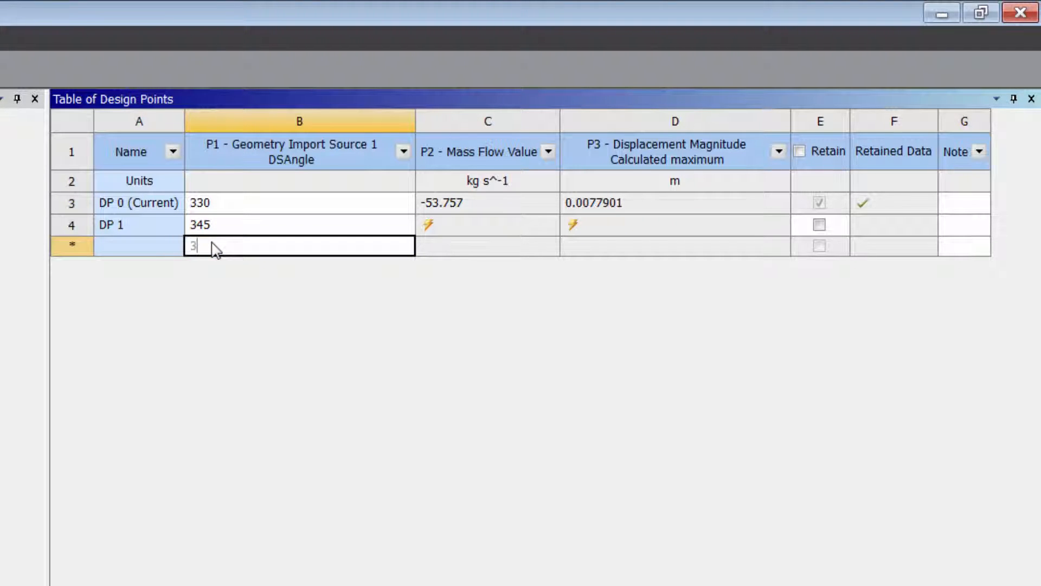
{"action": "key", "text": "Return"}
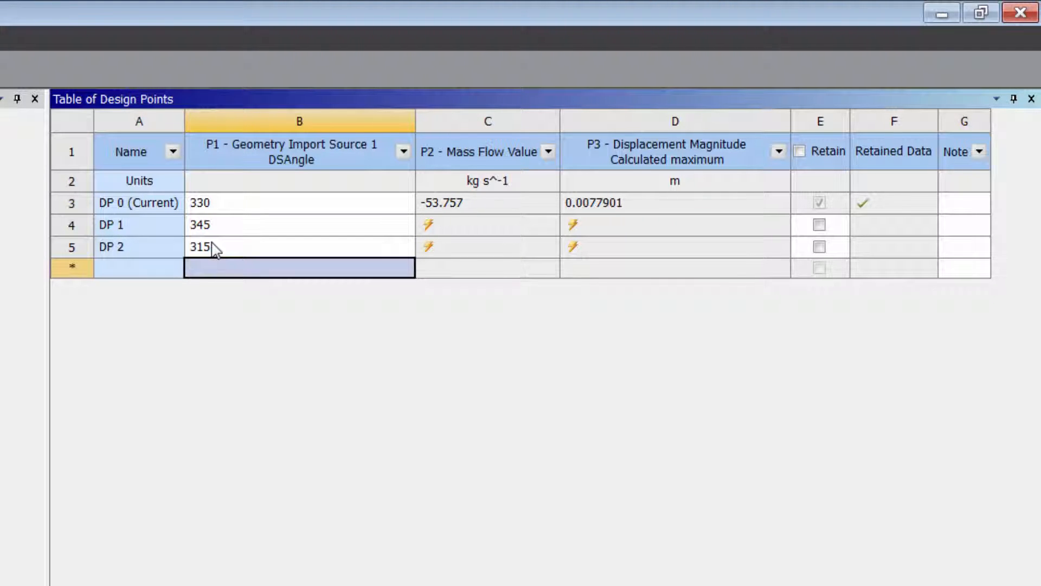
{"action": "type", "text": "300"}
{"action": "key", "text": "Return"}
{"action": "type", "text": "2"}
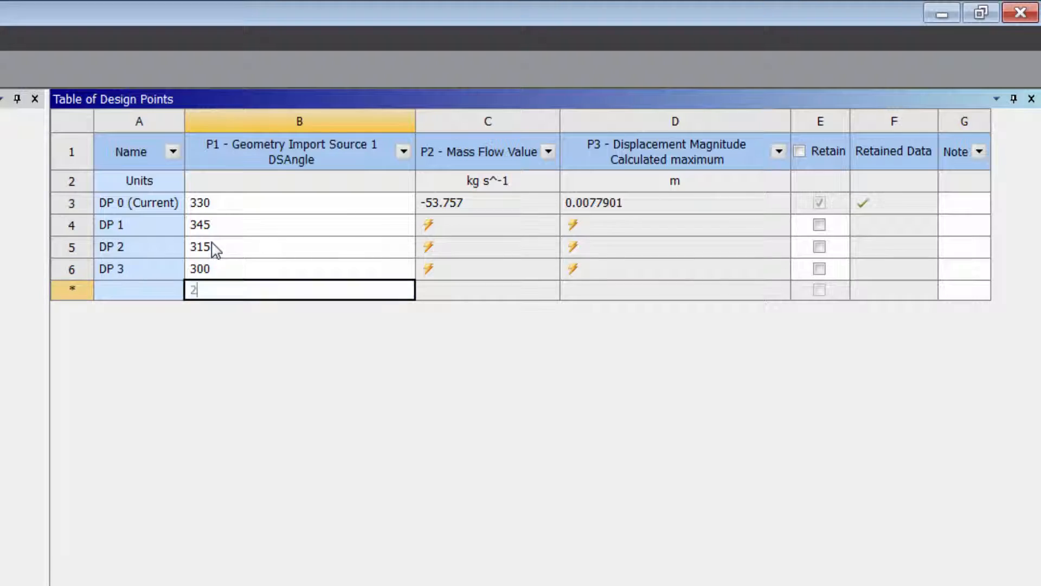
{"action": "type", "text": "85"}
{"action": "key", "text": "Return"}
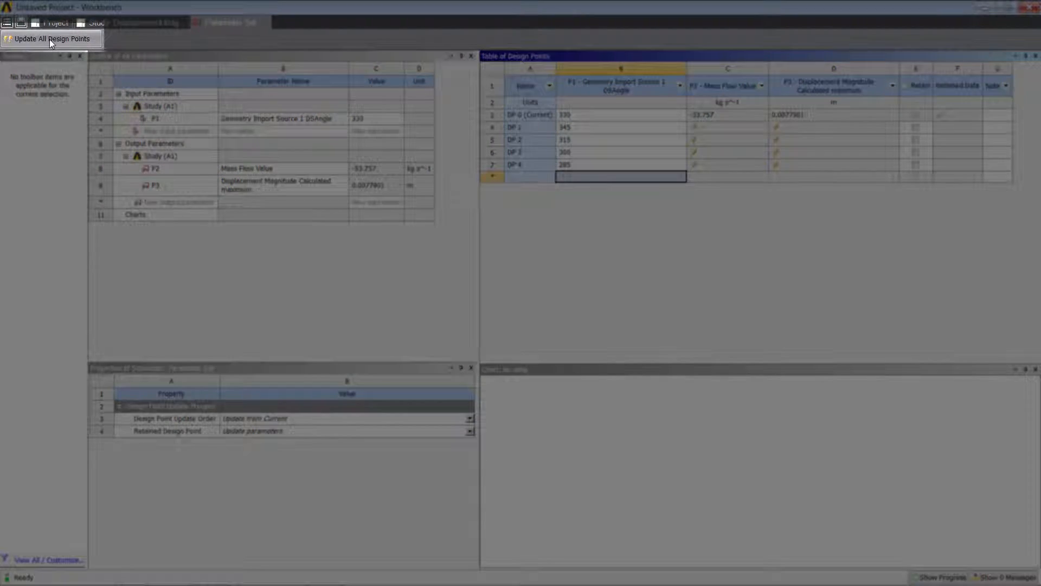
{"action": "left_click", "coordinate": [49, 39]}
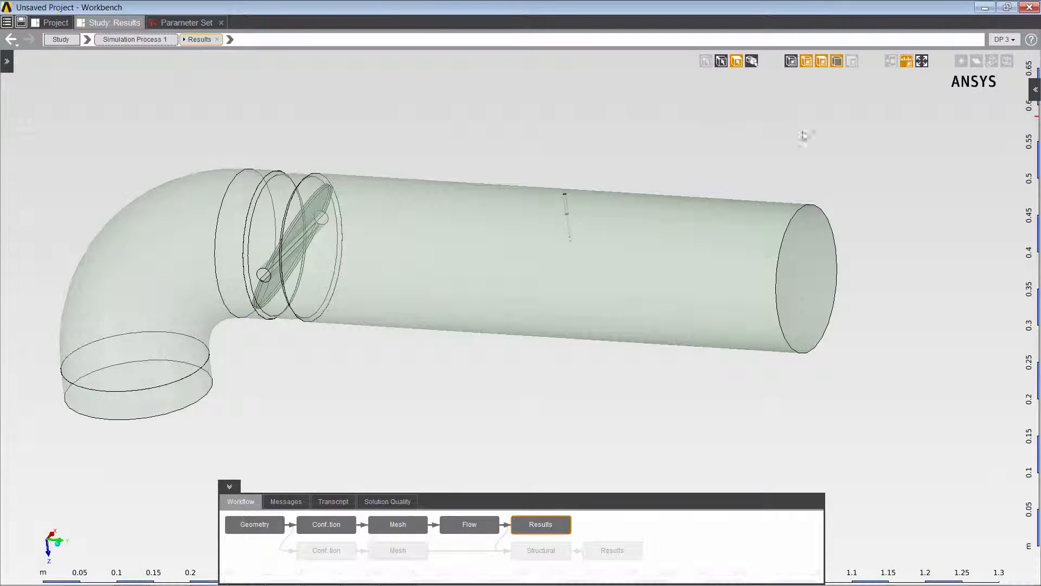
Check the list of design points and view the flow simulation's Velocity Magnitude result for design point 3.
{"action": "left_click", "coordinate": [1012, 41]}
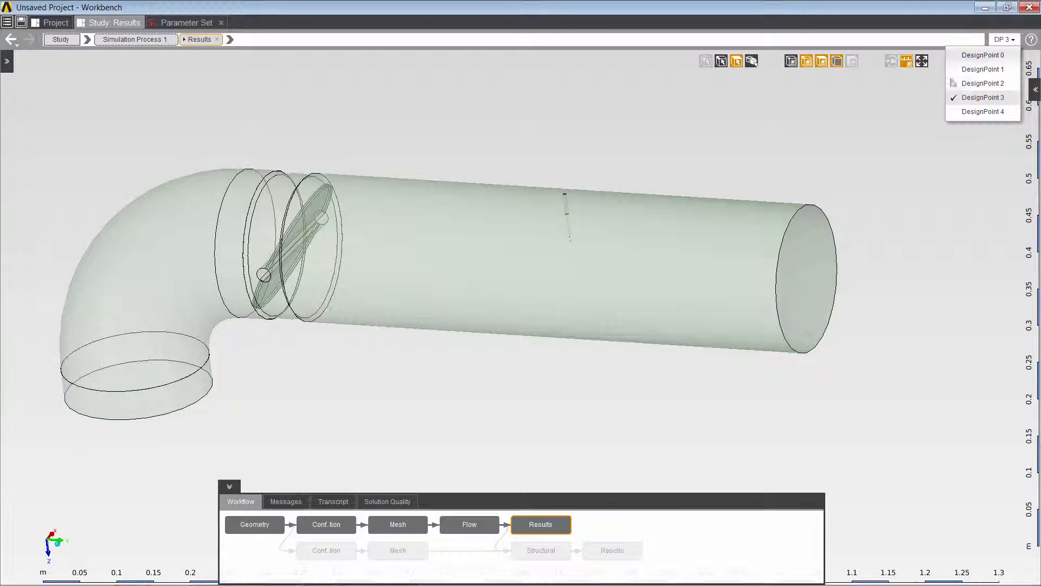
{"action": "left_click", "coordinate": [230, 40]}
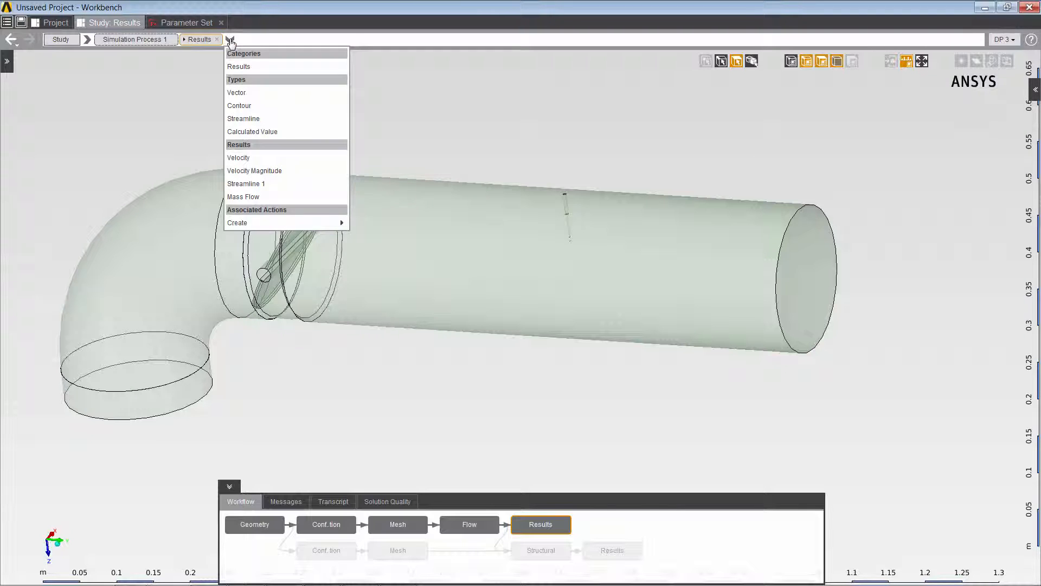
{"action": "left_click", "coordinate": [255, 171]}
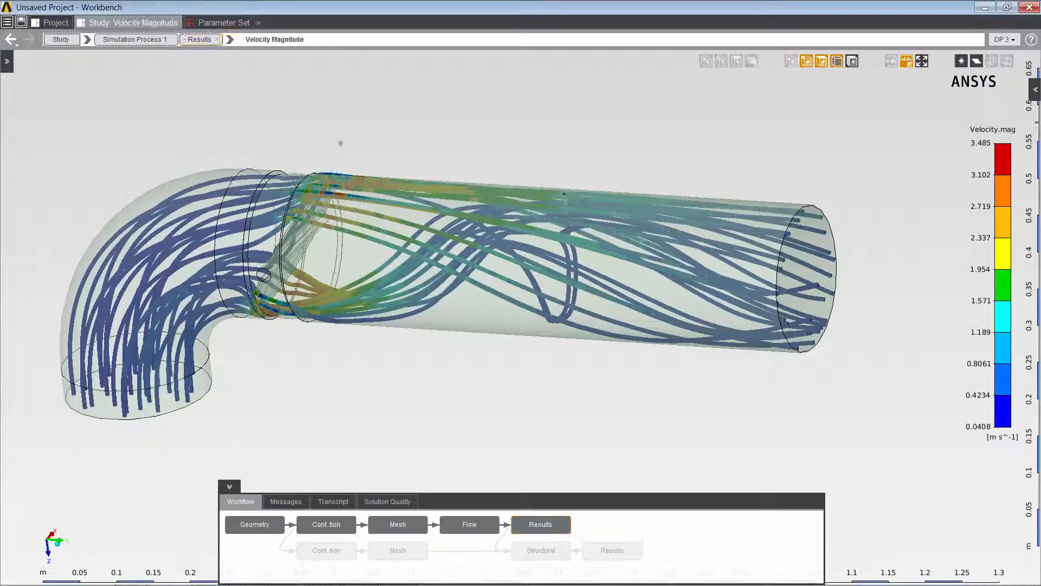
{"action": "mouse_move", "coordinate": [329, 132]}
{"action": "middle_mouse_down"}
{"action": "mouse_move", "coordinate": [495, 130]}
{"action": "mouse_move", "coordinate": [320, 131]}
{"action": "middle_mouse_up"}
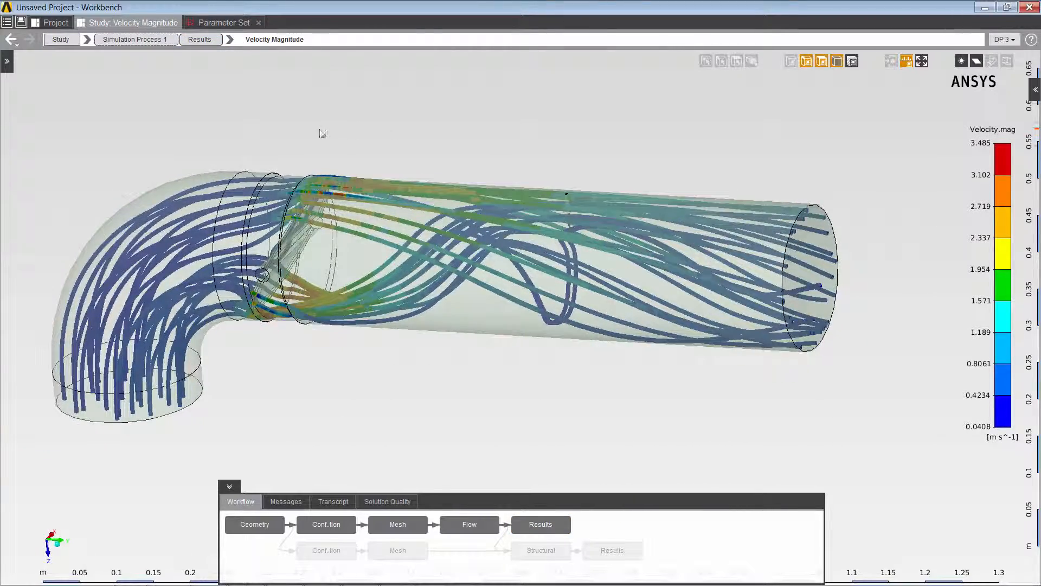
View the probe's Displacement Magnitude contour in the structural simulation's results for design point 3.
{"action": "left_click", "coordinate": [612, 550]}
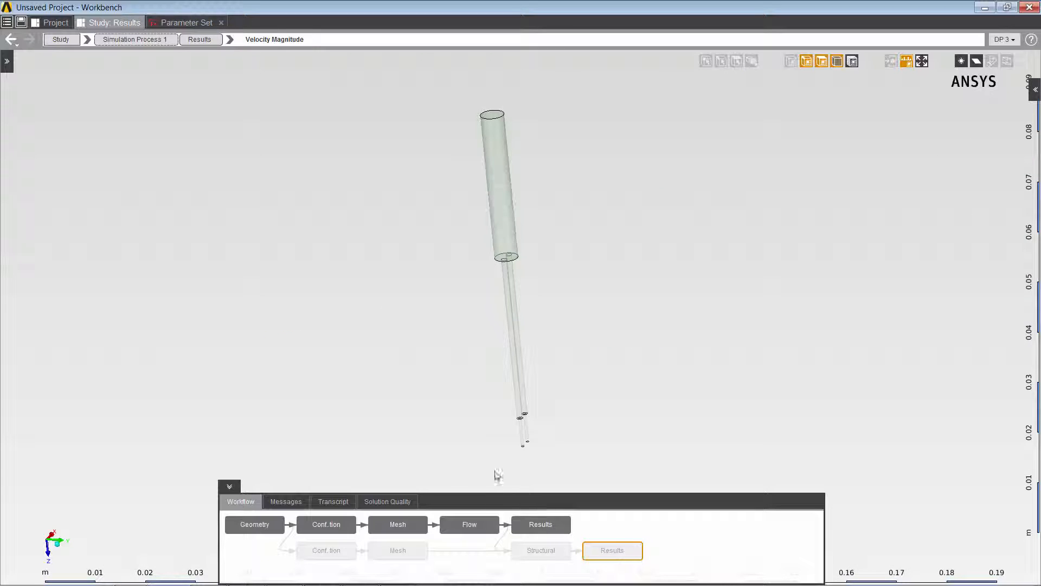
{"action": "left_click", "coordinate": [232, 42]}
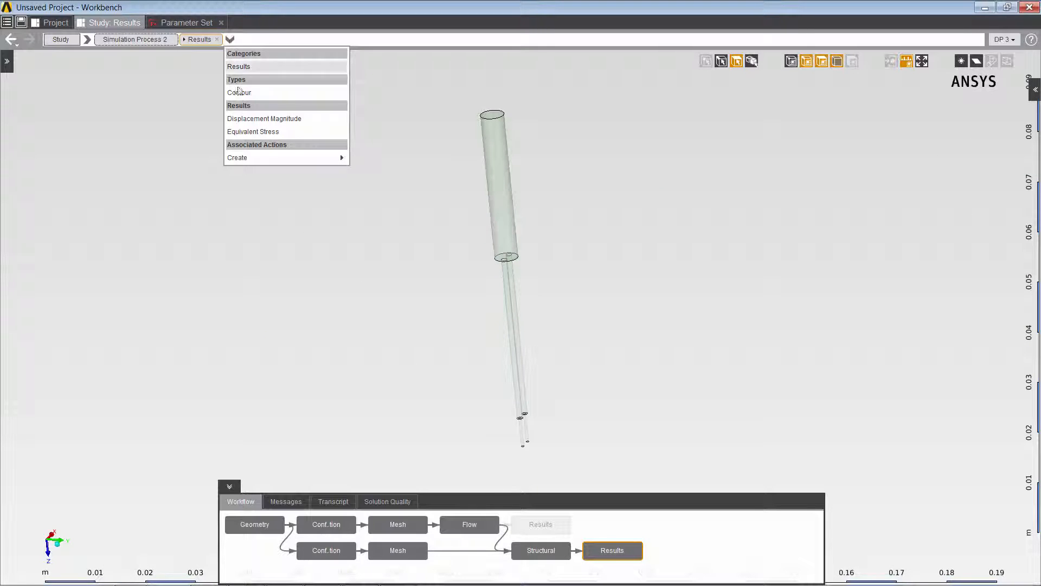
{"action": "left_click", "coordinate": [247, 119]}
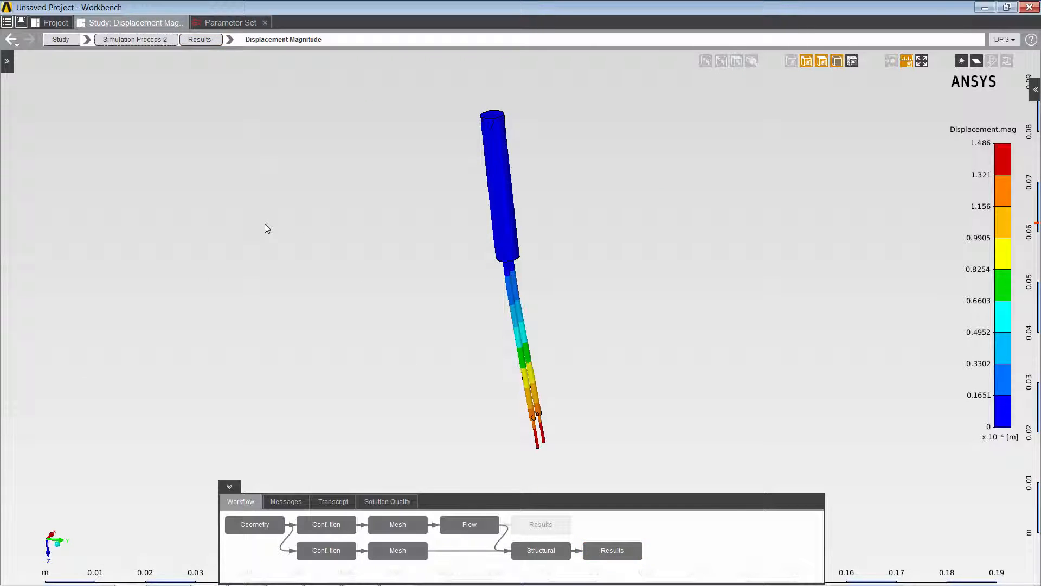